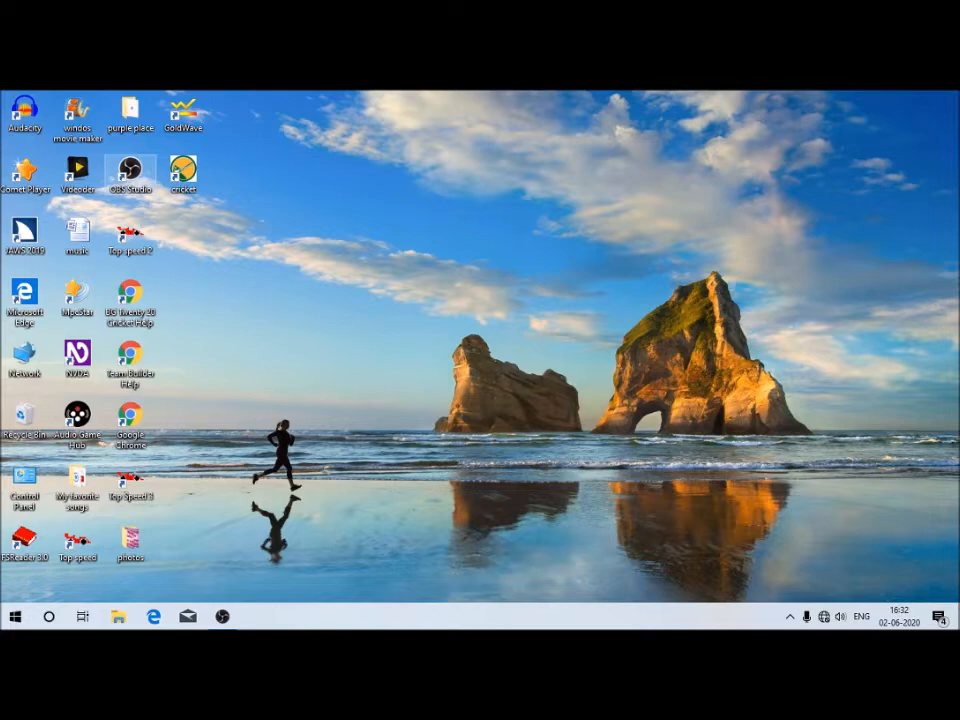
# Launch Microsoft Excel with a blank workbook.
pyautogui.press('super+r')
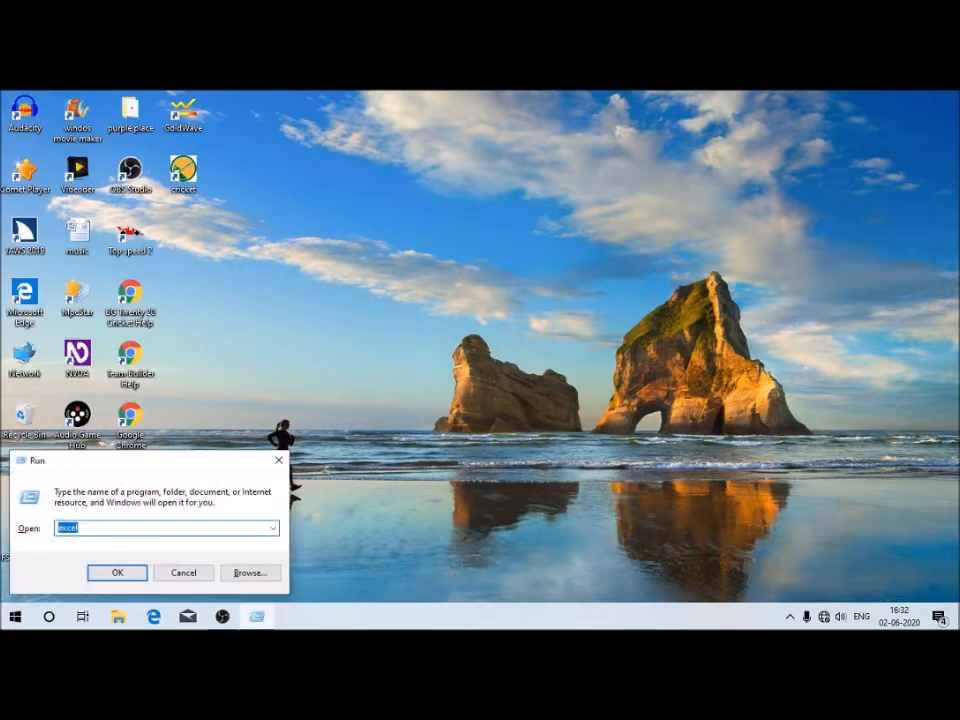
pyautogui.write('excel')
pyautogui.press('Return')
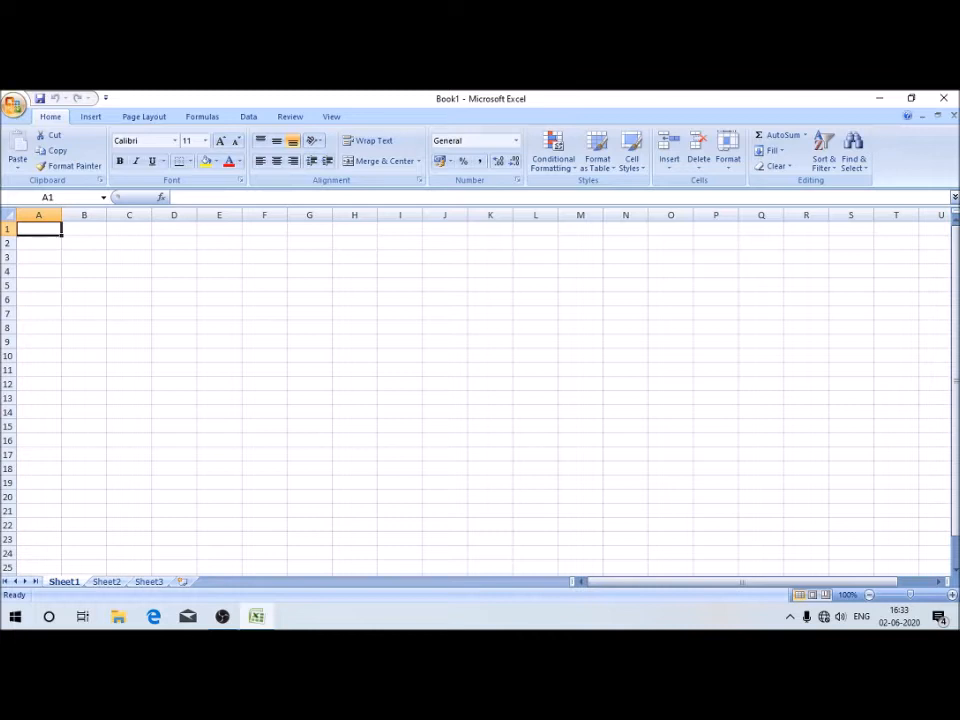
# Enter the header "srl no." in A1 and the numbers 1 to 5 in cells A2 to A6.
pyautogui.write('srl')
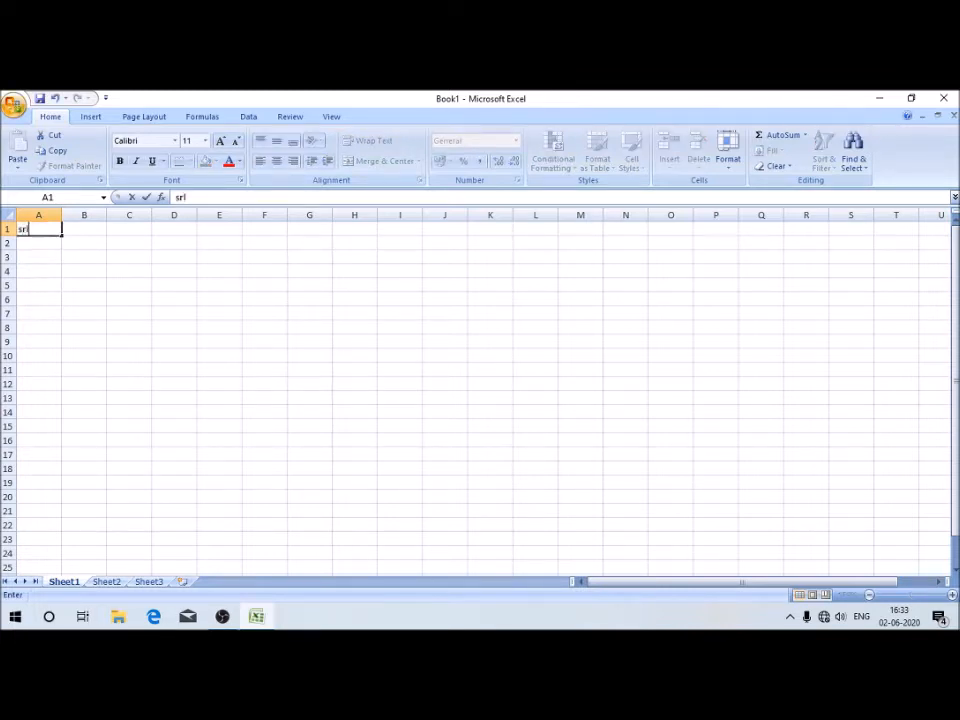
pyautogui.write(' no.')
pyautogui.press('Return')
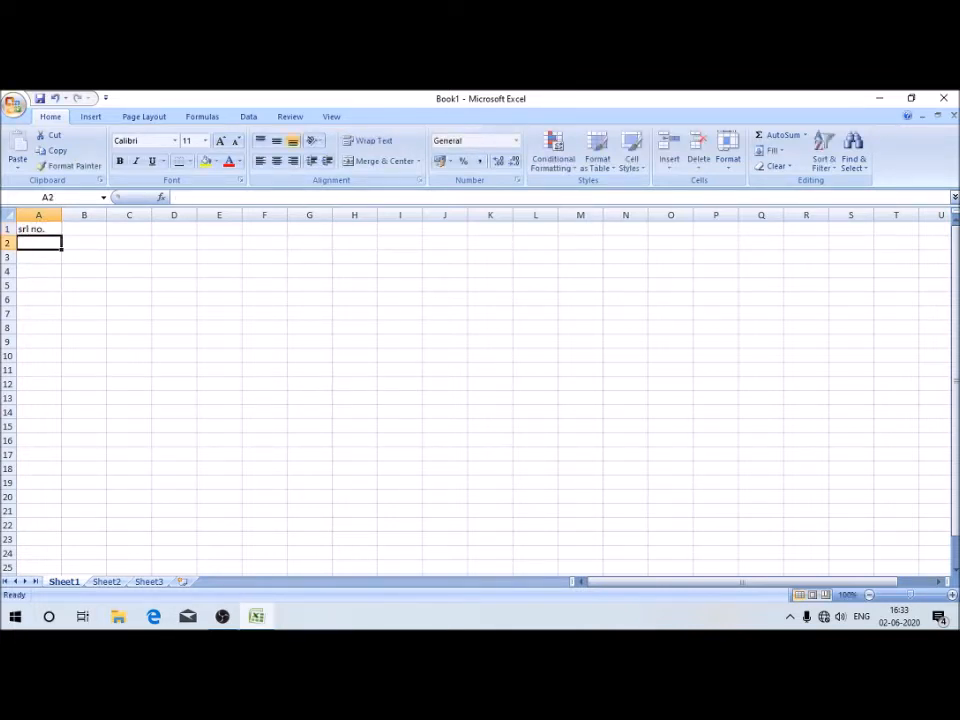
pyautogui.write('1')
pyautogui.press('Return')
pyautogui.write('2')
pyautogui.press('Return')
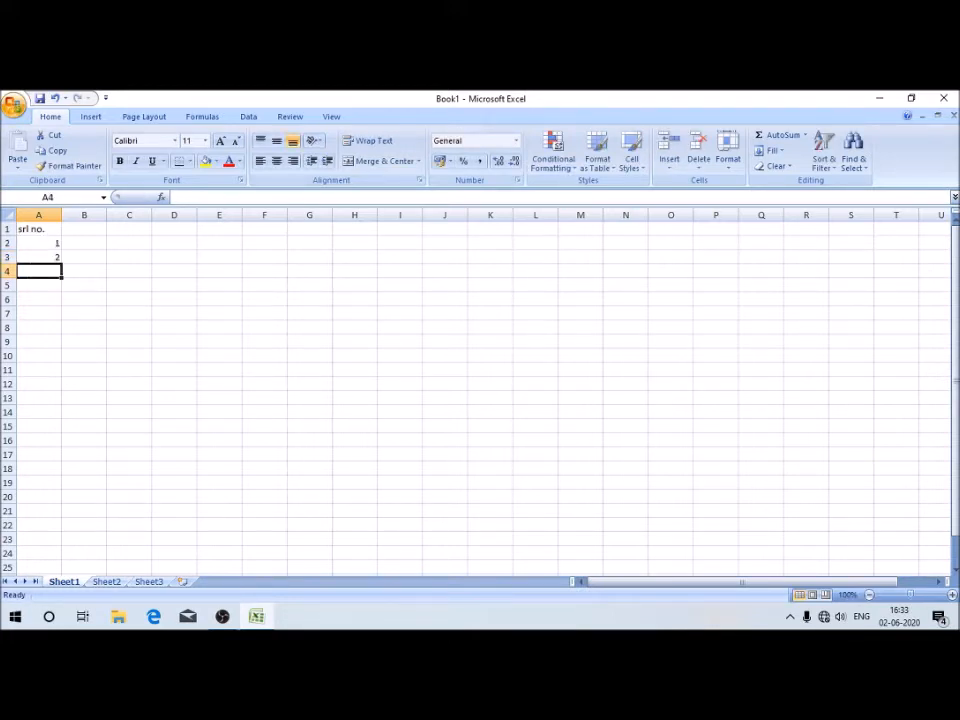
pyautogui.write('3')
pyautogui.press('Return')
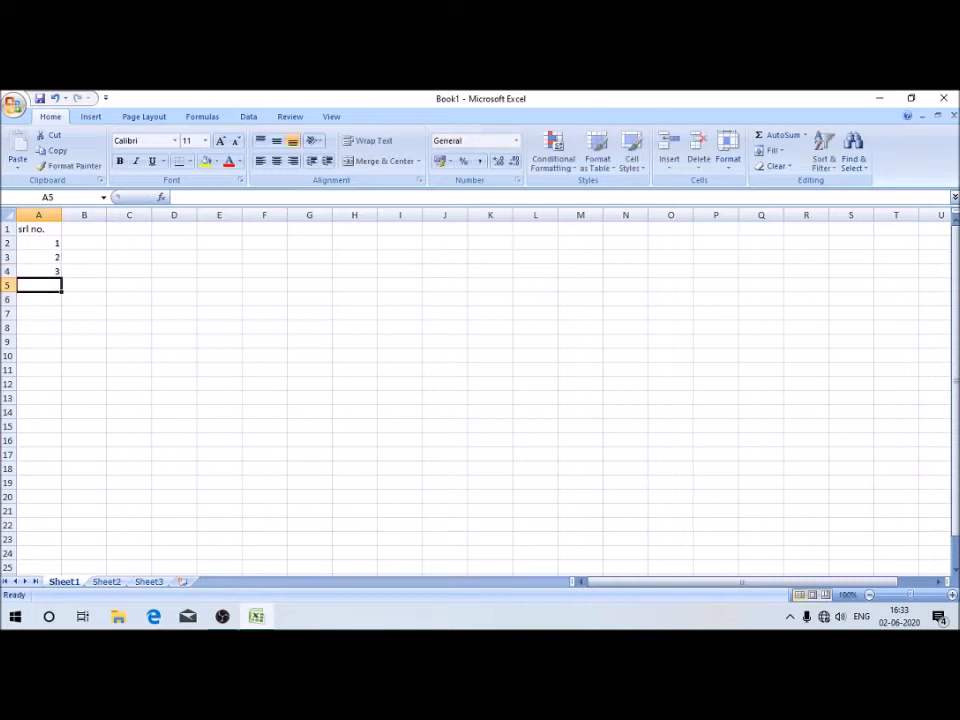
pyautogui.write('4')
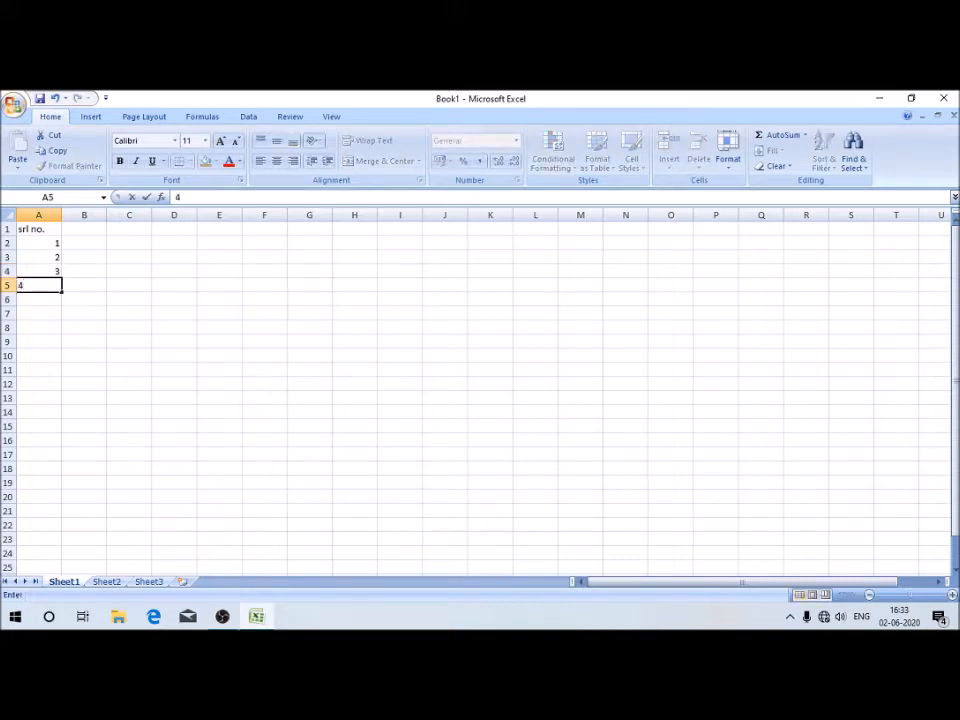
pyautogui.press('Return')
pyautogui.write('5')
pyautogui.press('Up')
# Enter the header "players name" in cell B1.
pyautogui.press('Up')
pyautogui.press('Up')
pyautogui.press('Up')
pyautogui.press('Up')
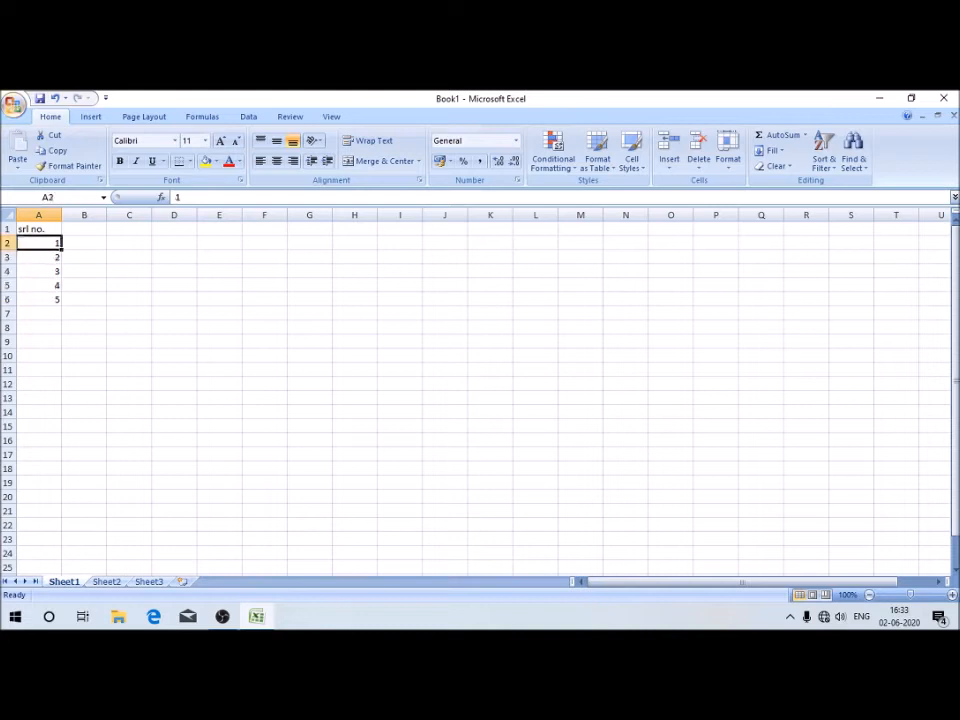
pyautogui.press('Right')
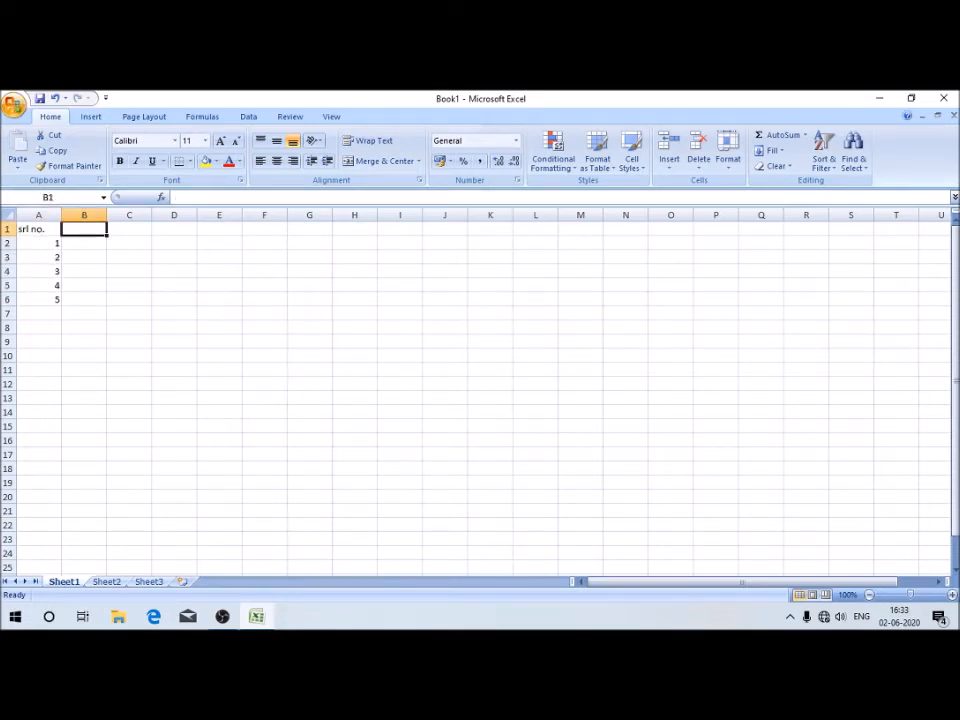
pyautogui.write('players name')
pyautogui.press('Return')
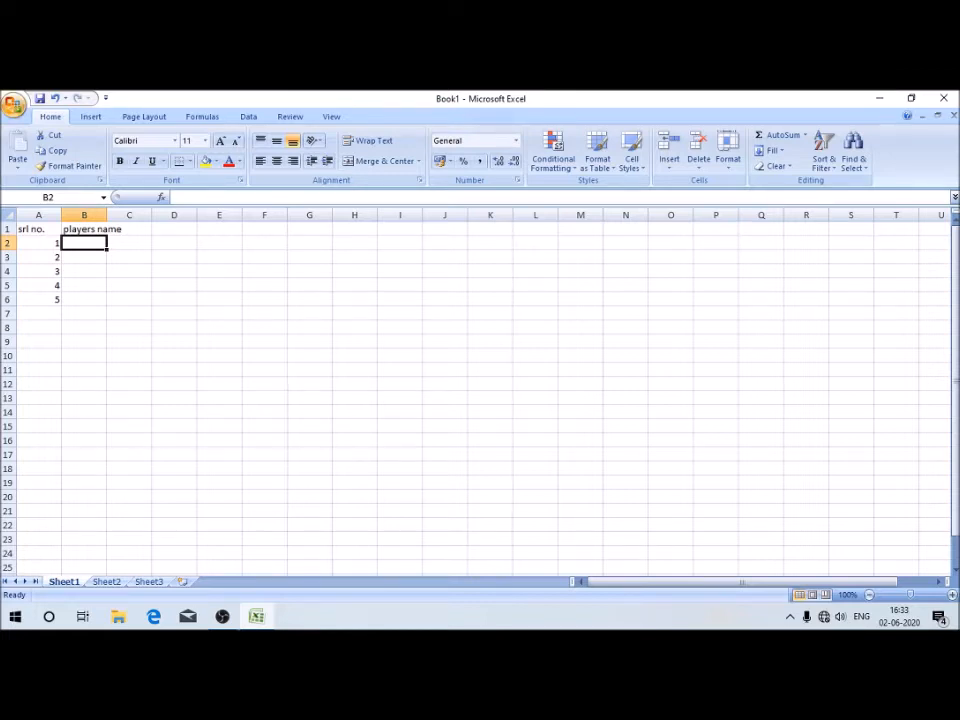
# Fill cells B2 to B4 with the player names virat kohli, M.S. Dhoni and rohit sharma.
pyautogui.write('virat kohli')
pyautogui.press('Return')
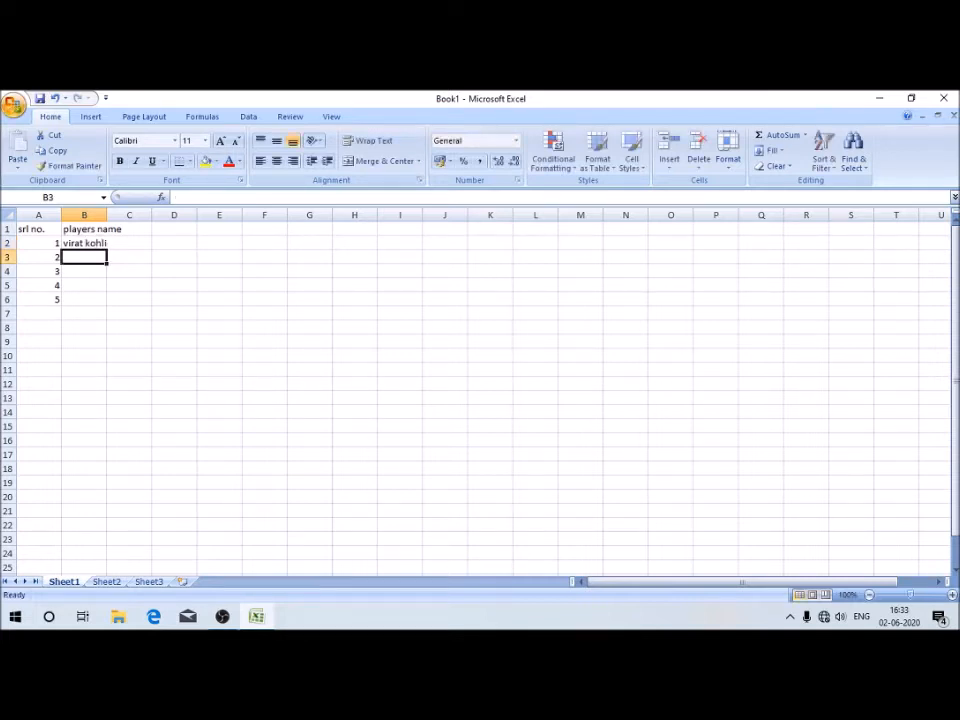
pyautogui.write('M')
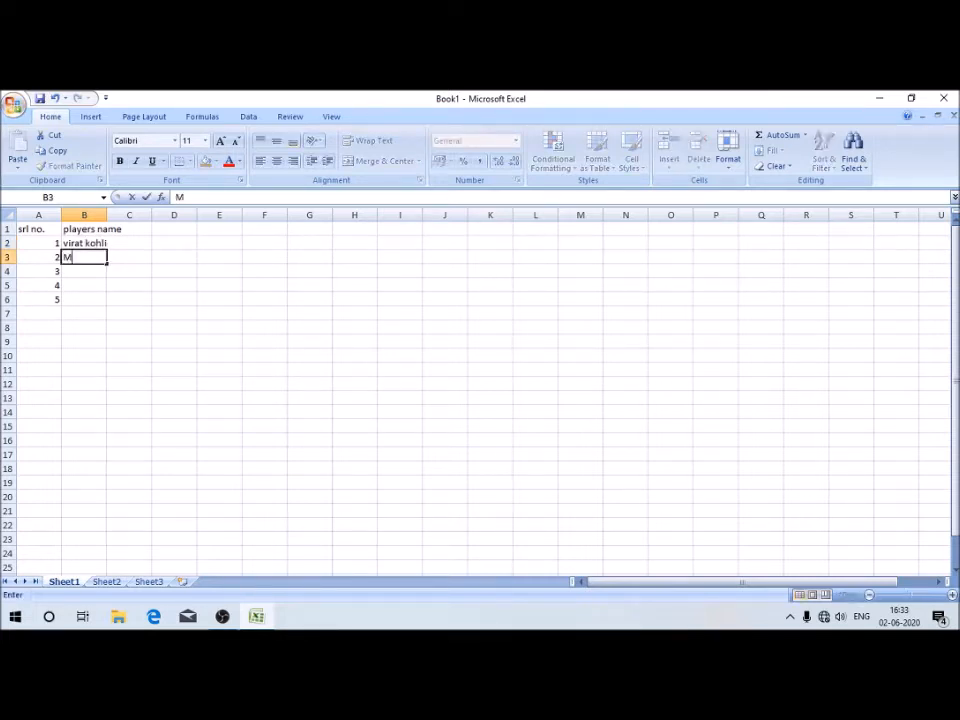
pyautogui.write('.S. dhoni')
pyautogui.press('Return')
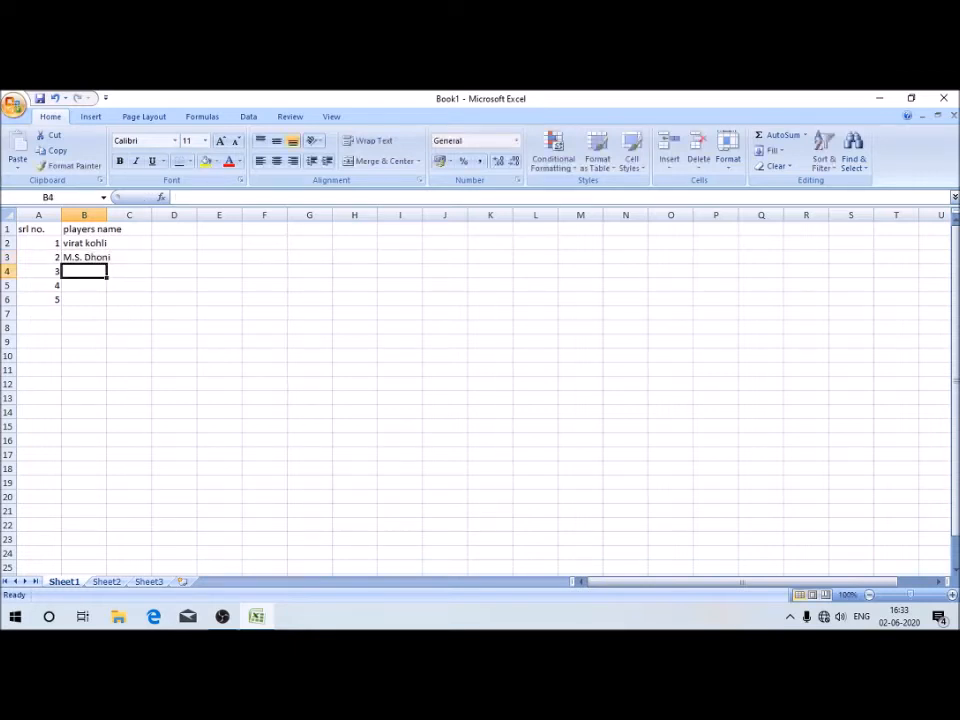
pyautogui.write('rohit sha')
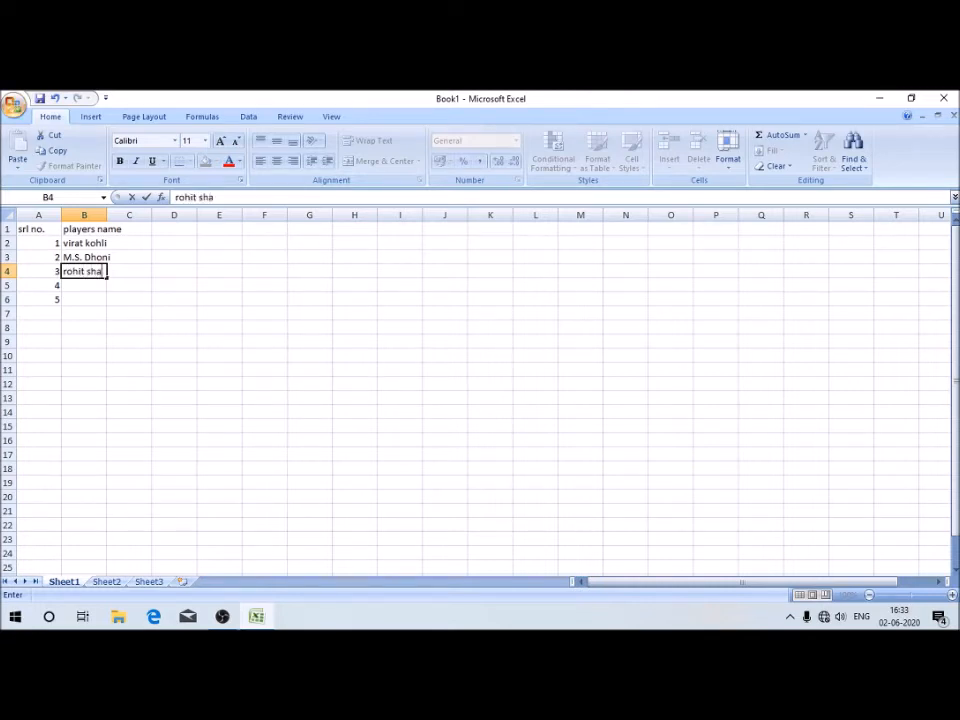
pyautogui.write('rma')
pyautogui.press('Return')
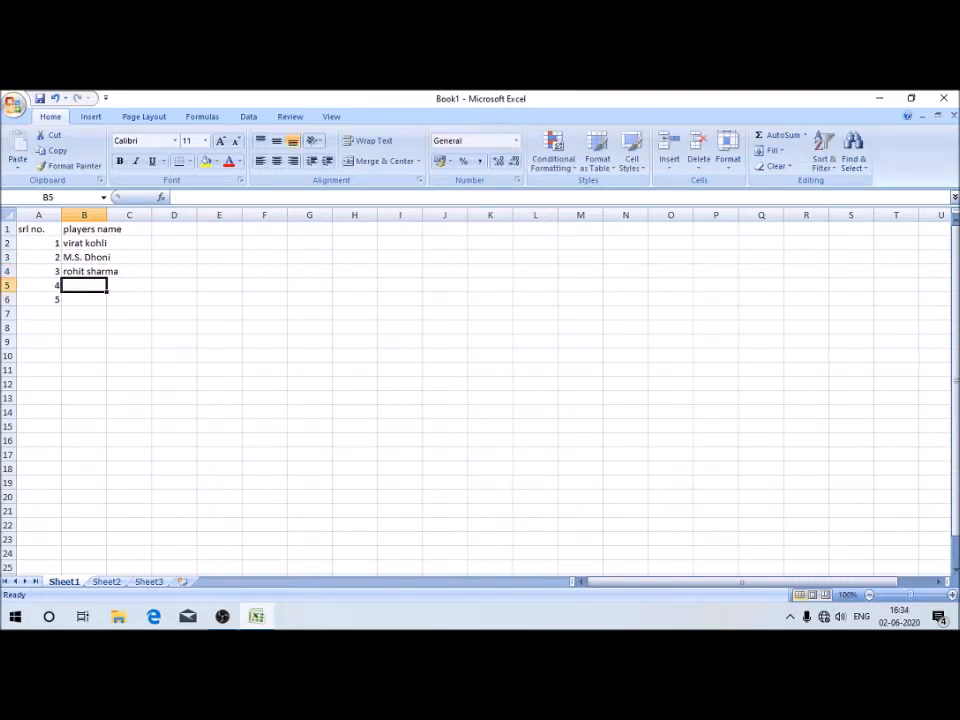
# Fill cells B5 and B6 with the player names K.L. Rahul and kuldeep yadav.
pyautogui.write('K.')
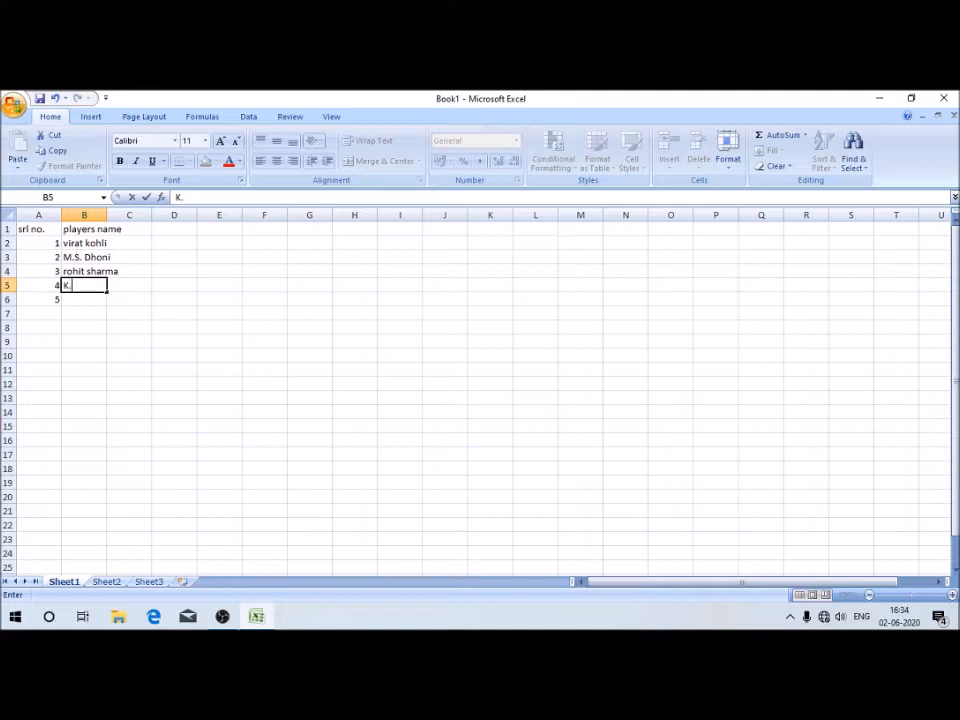
pyautogui.write('R')
pyautogui.press('BackSpace')
pyautogui.write('L. rahul')
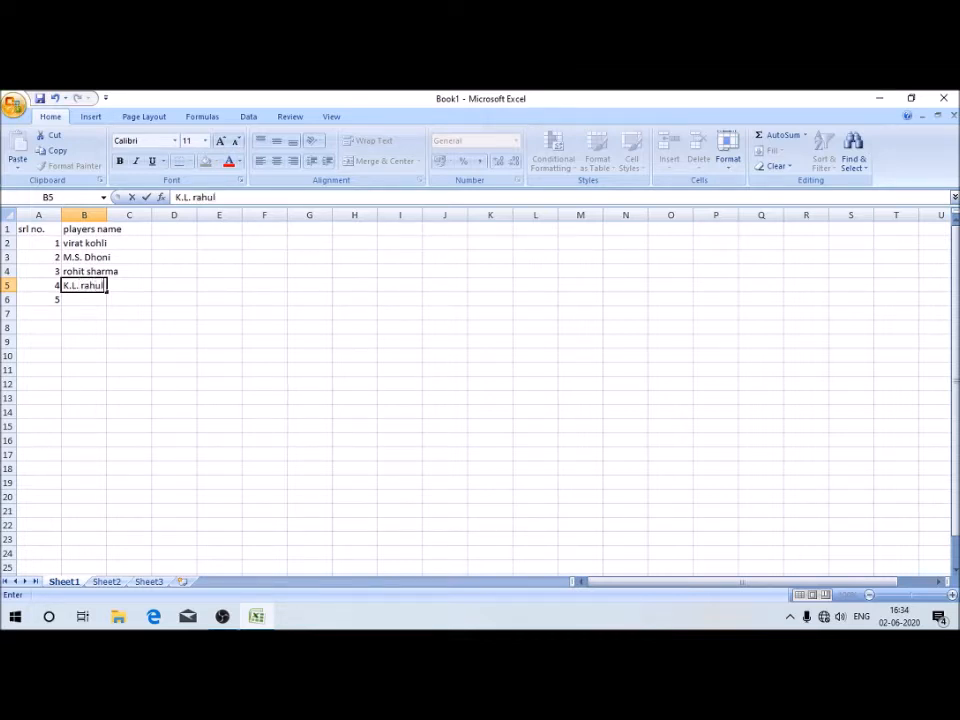
pyautogui.press('Return')
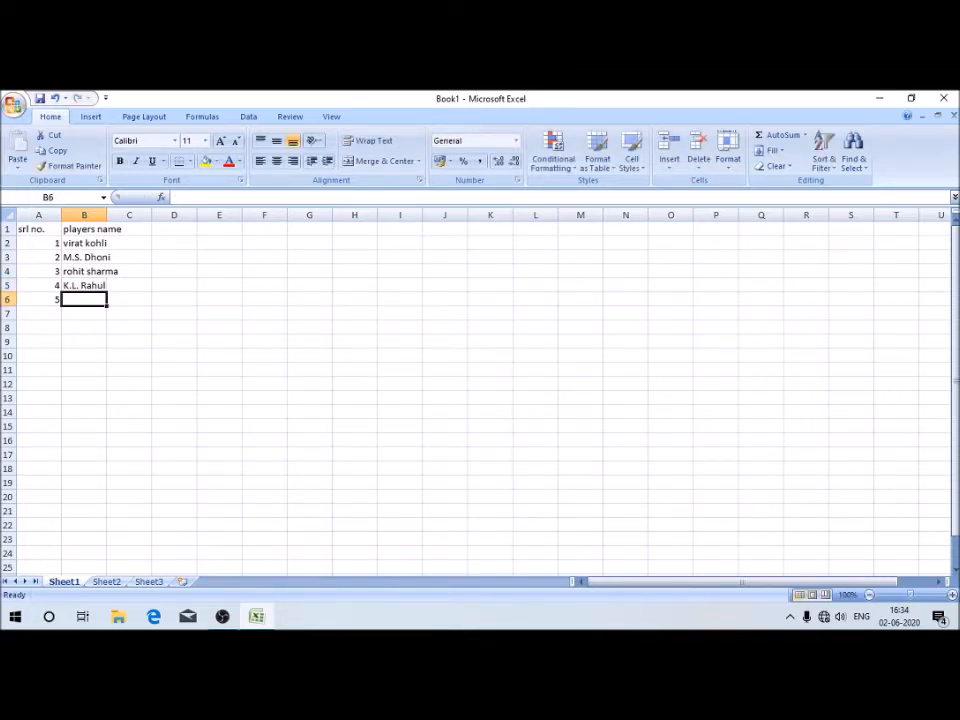
pyautogui.write('kul')
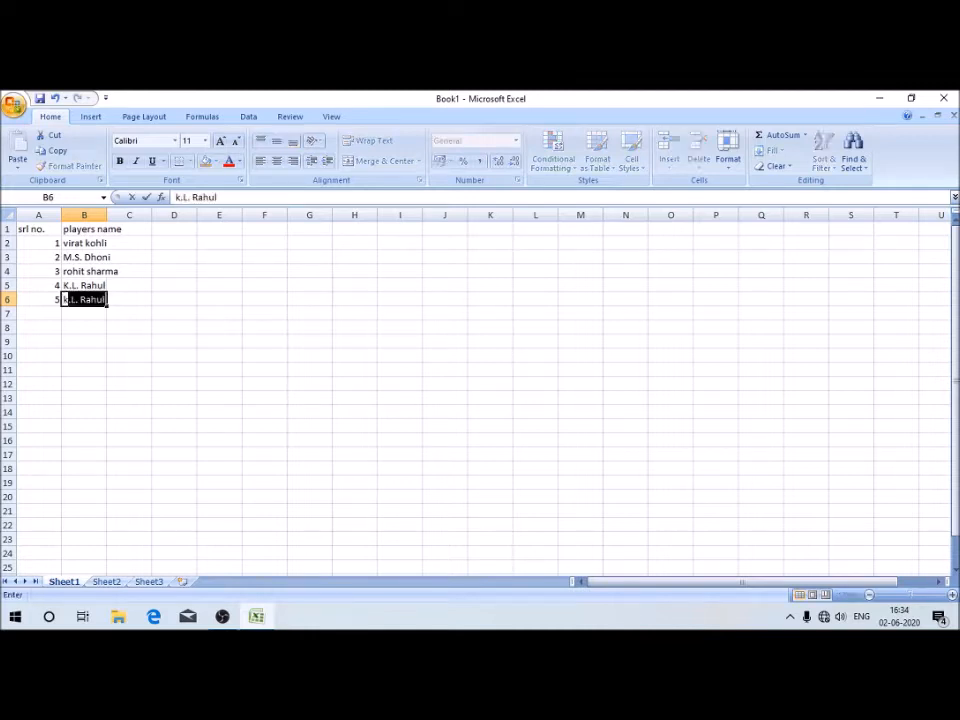
pyautogui.write('d')
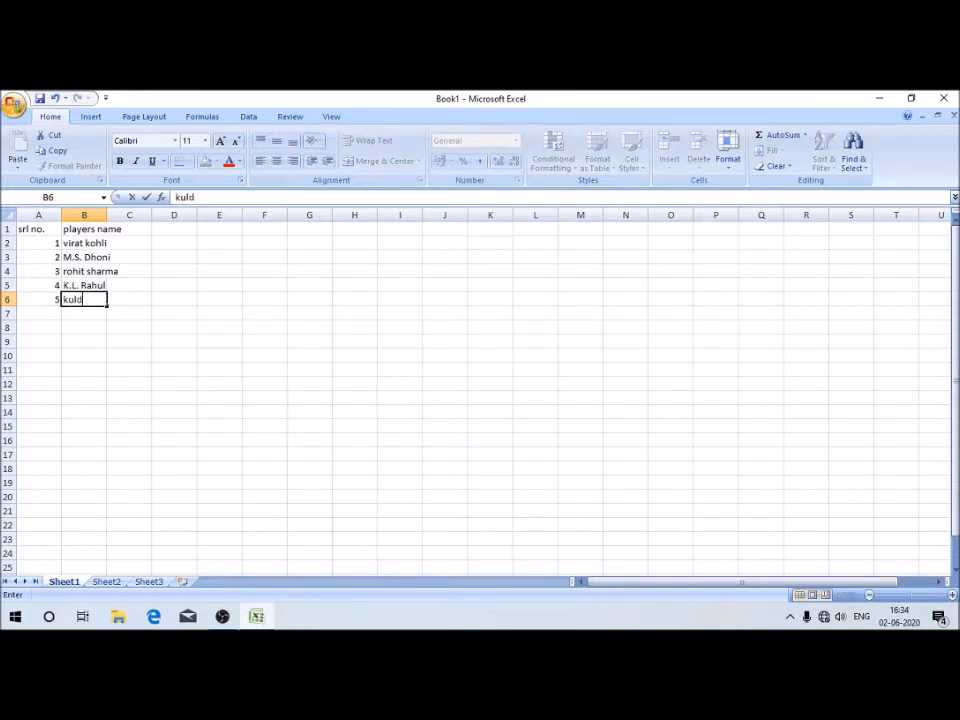
pyautogui.write('eep ra')
pyautogui.press('BackSpace')
pyautogui.press('BackSpace')
pyautogui.press('BackSpace')
pyautogui.write('yadav')
pyautogui.press('Return')
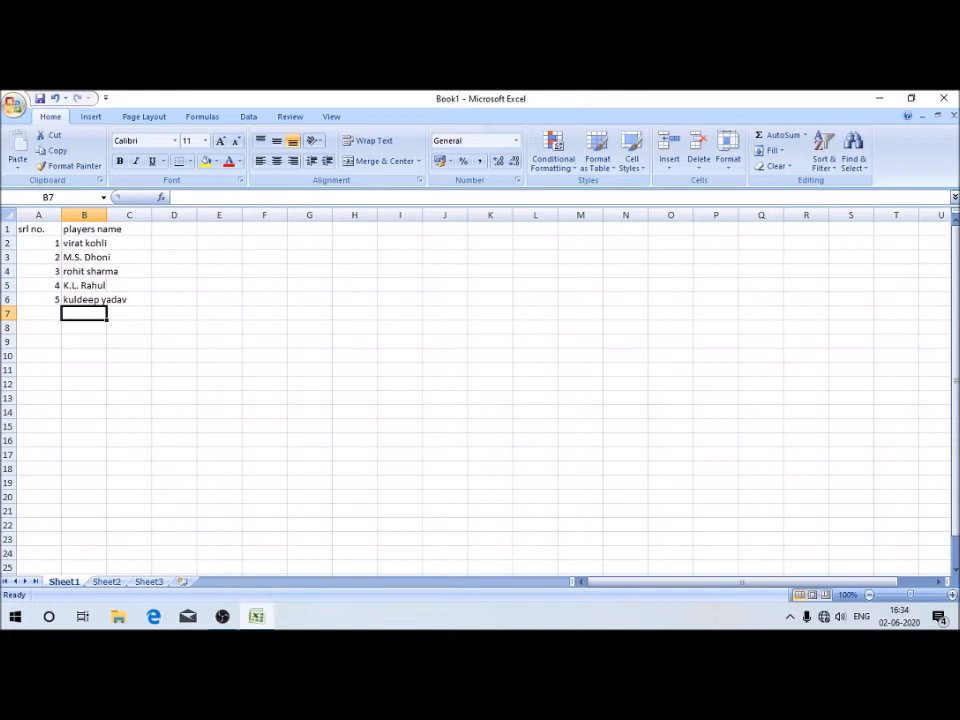
# Enter the header "popularity in persent" in cell C1.
pyautogui.press('Up')
pyautogui.press('Up')
pyautogui.press('Up')
pyautogui.press('Up')
pyautogui.press('Up')
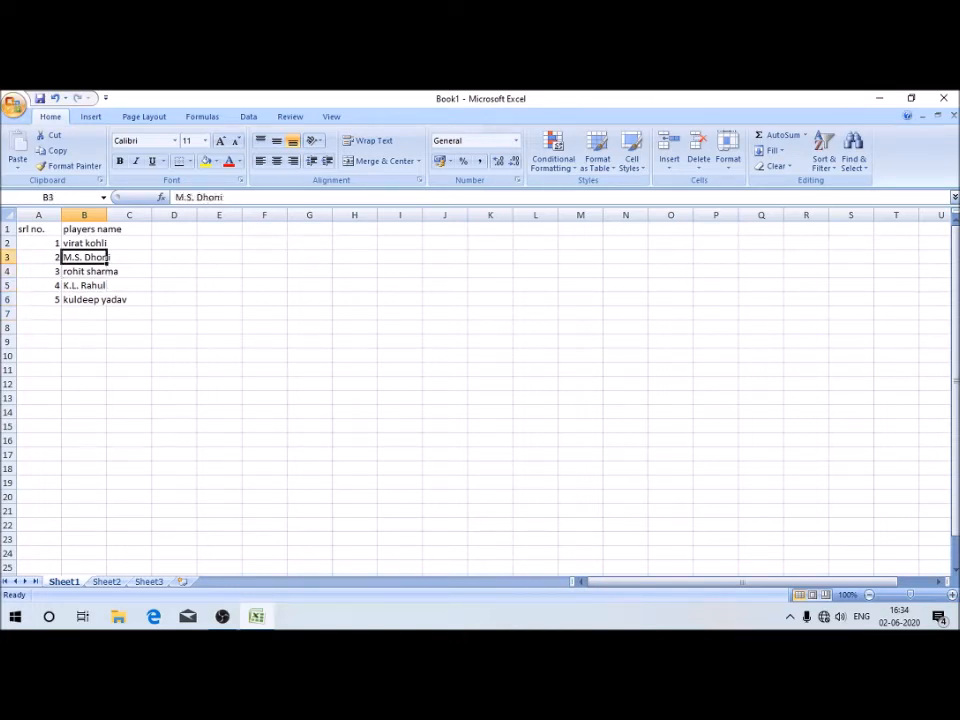
pyautogui.press('Up')
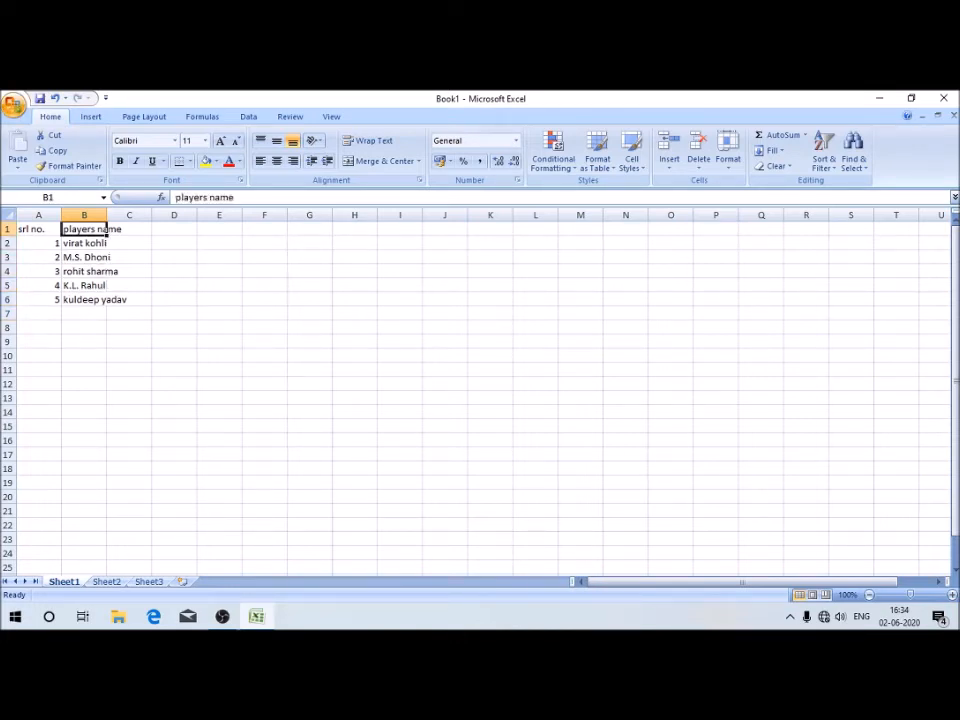
pyautogui.press('Right')
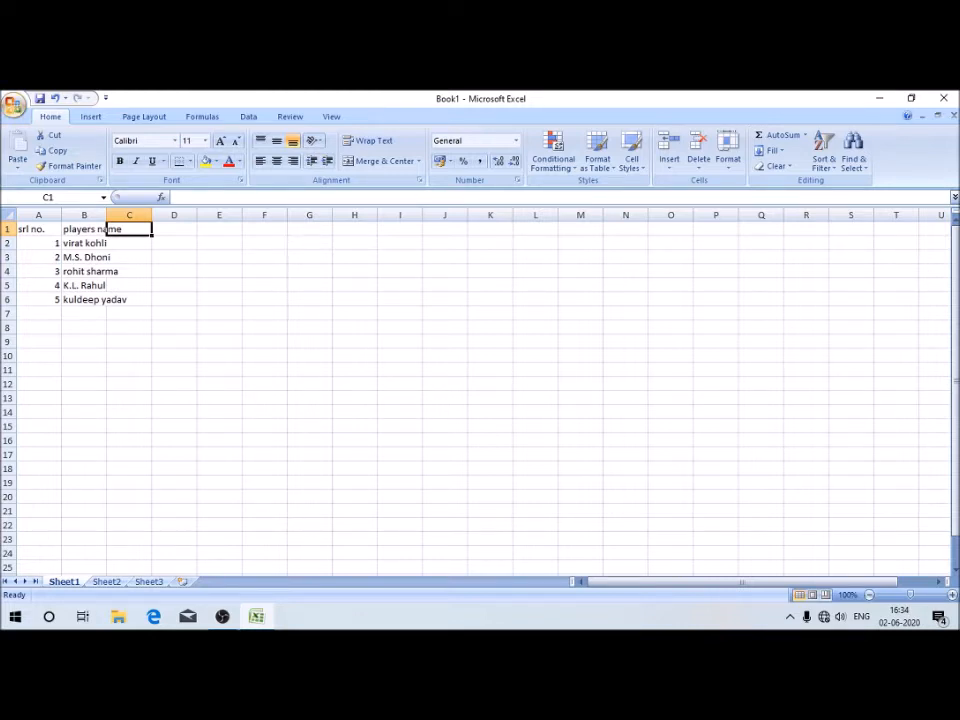
pyautogui.write('popu')
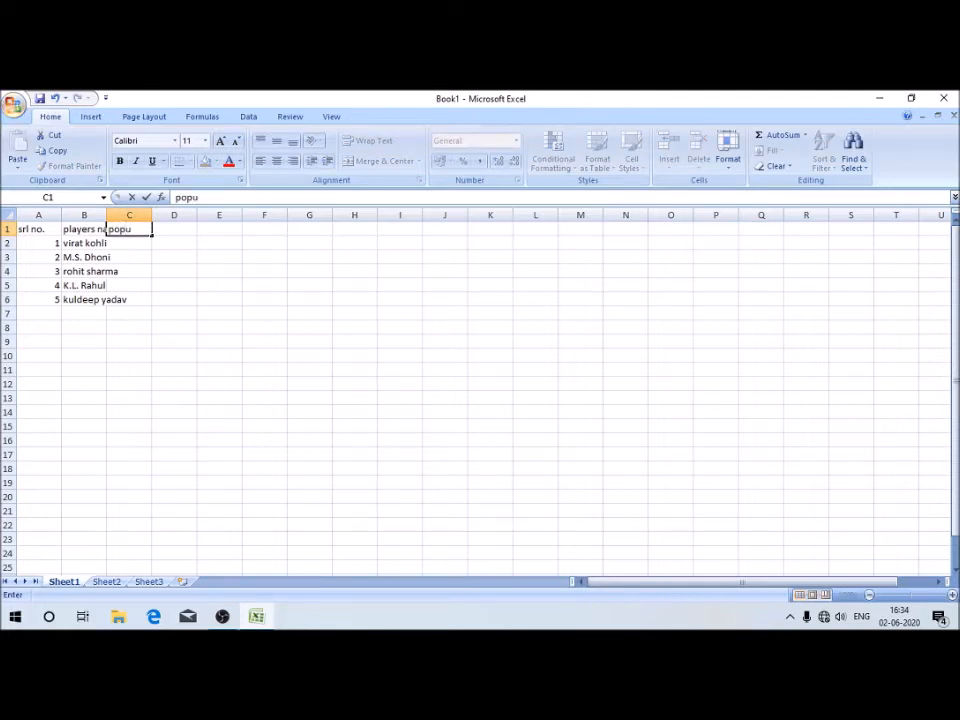
pyautogui.write('larity')
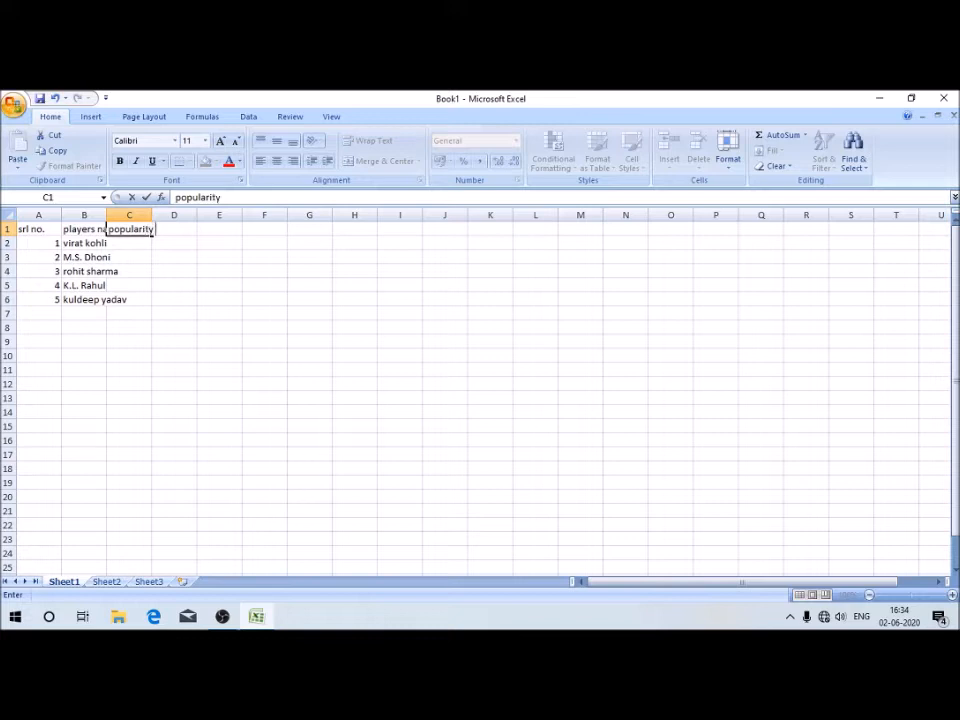
pyautogui.write(' in persent')
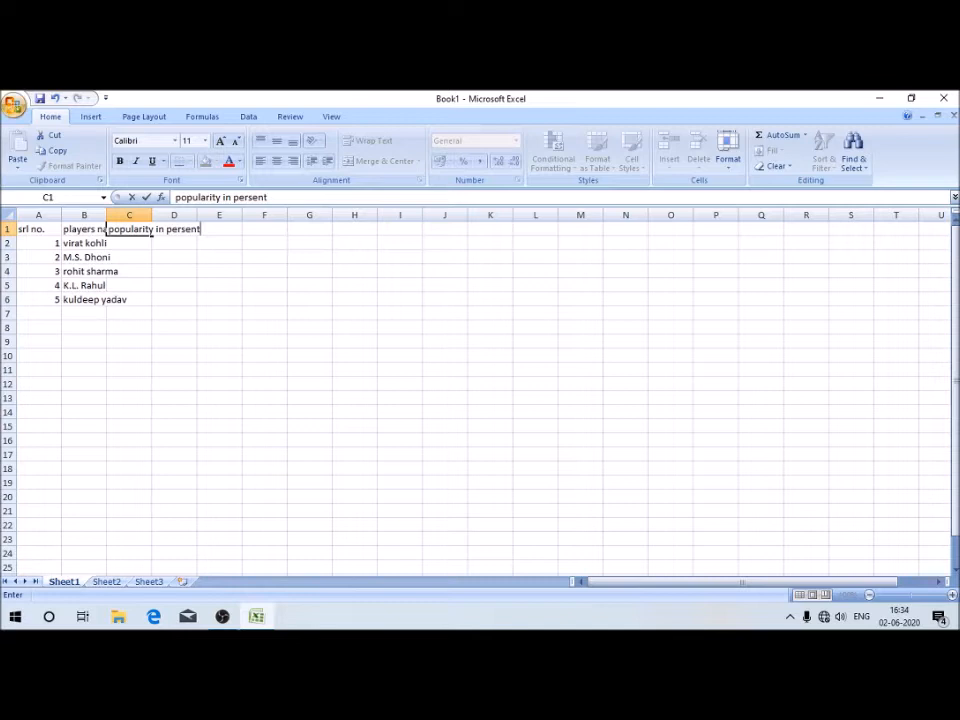
pyautogui.press('Return')
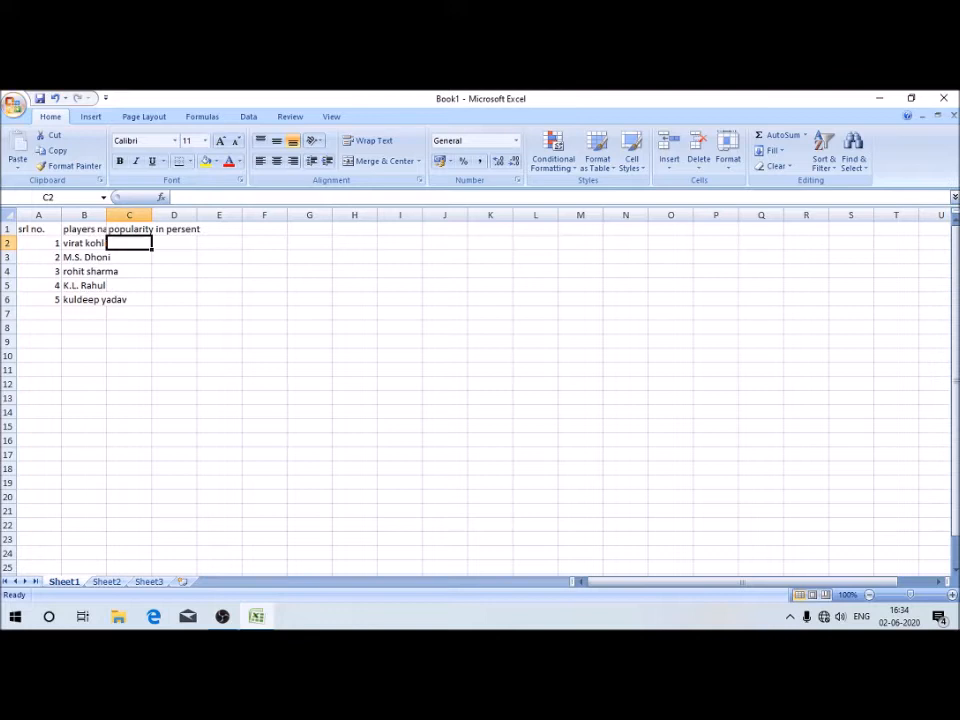
# Enter the popularity values 91 for virat kohli in C2 and 89 for M.S. Dhoni in C3.
pyautogui.click(84, 243)
pyautogui.click(129, 243)
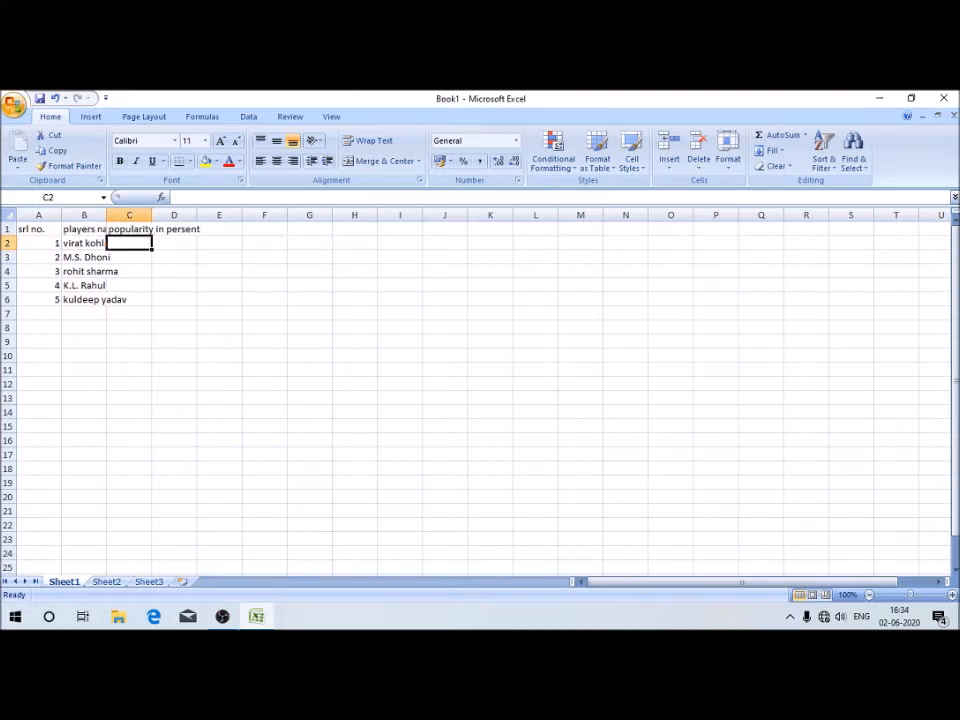
pyautogui.write('91')
pyautogui.press('Return')
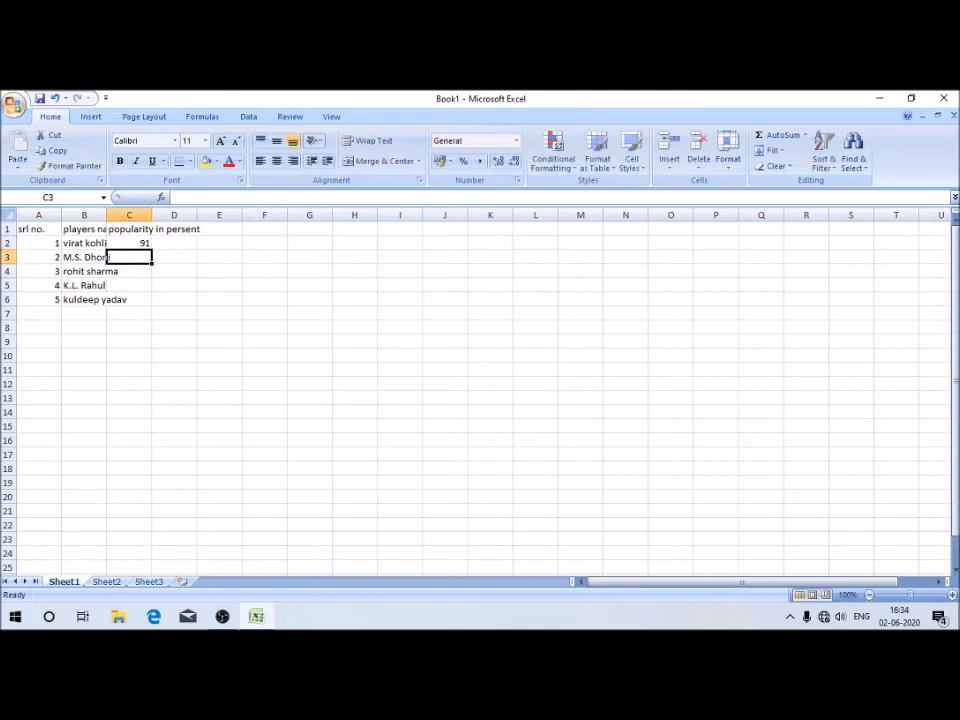
pyautogui.click(84, 257)
pyautogui.click(129, 257)
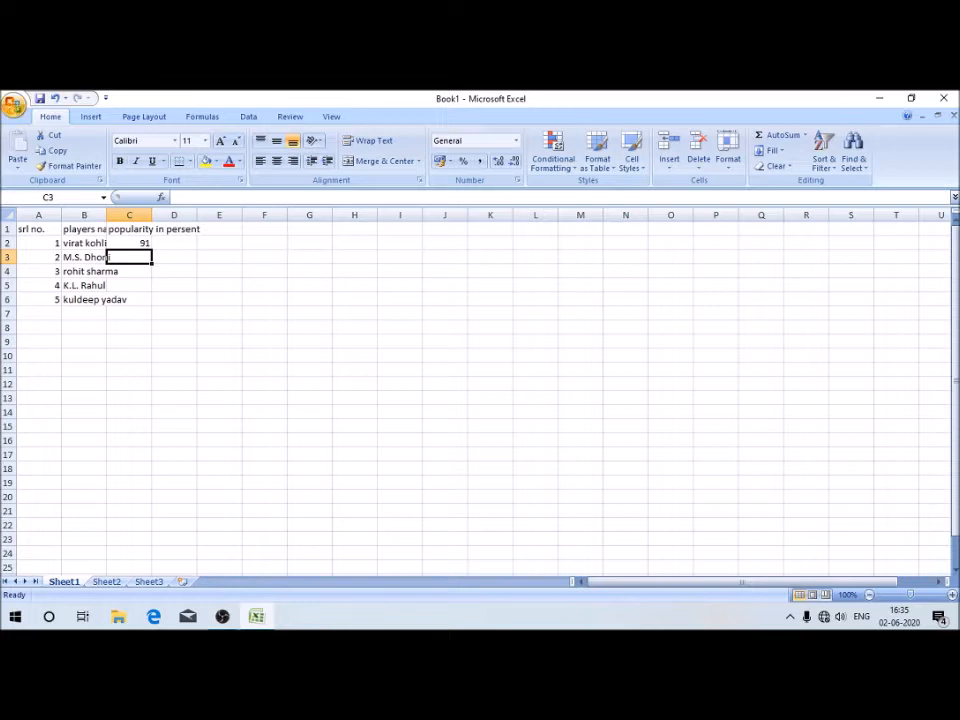
pyautogui.write('89')
pyautogui.press('Return')
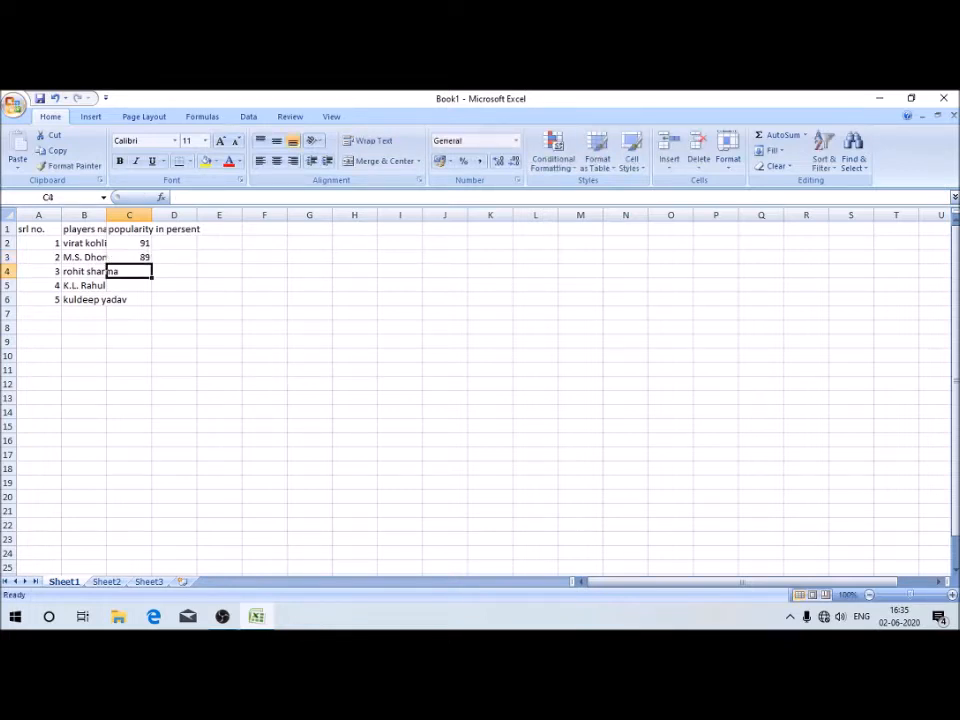
# Enter the popularity values 71, 50 and 39 in cells C4 to C6.
pyautogui.press('Left')
pyautogui.press('Right')
pyautogui.write('71')
pyautogui.press('Return')
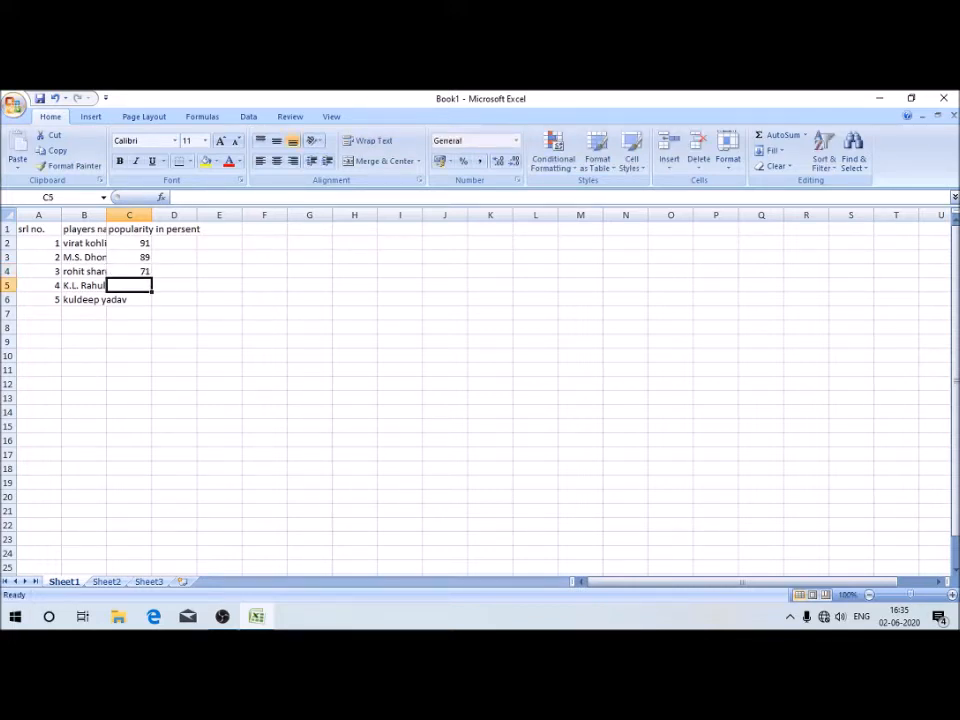
pyautogui.press('Left')
pyautogui.press('Right')
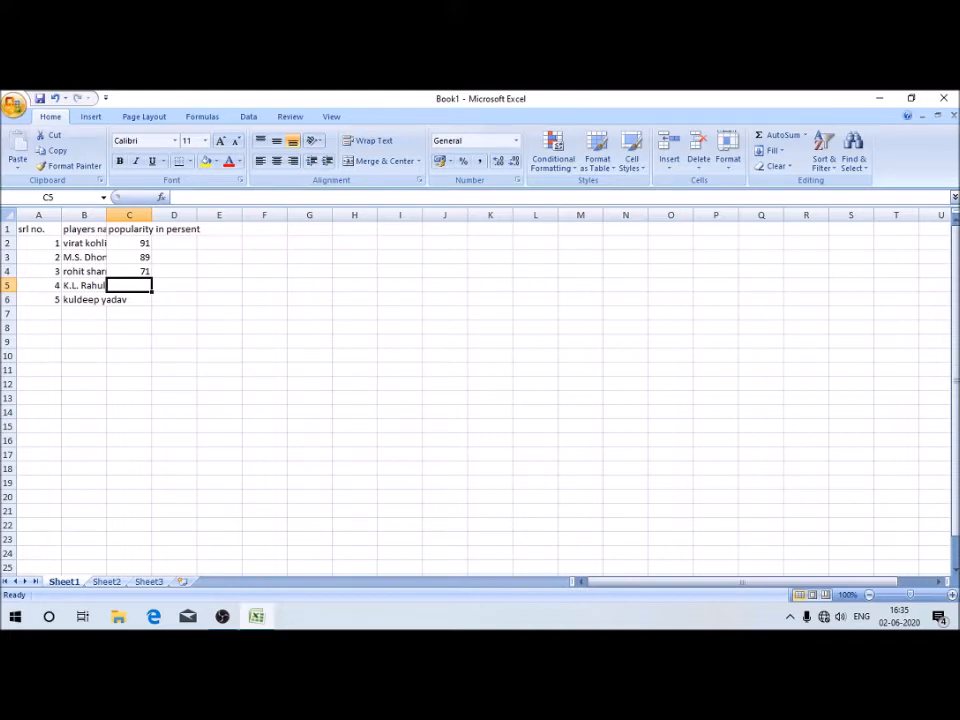
pyautogui.write('50')
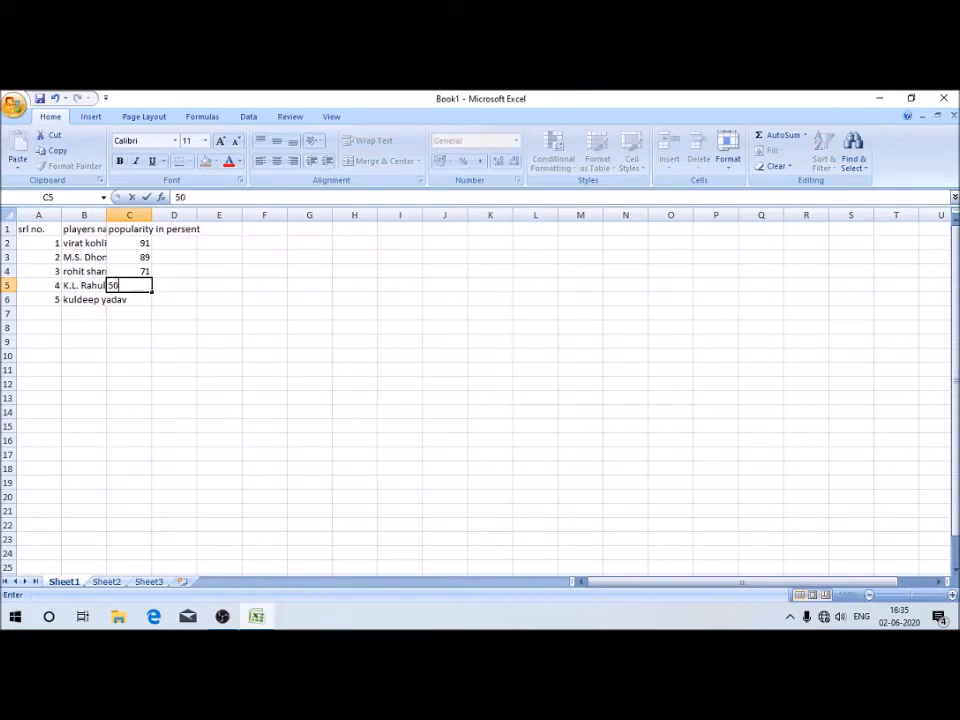
pyautogui.press('Return')
pyautogui.press('Left')
pyautogui.press('Right')
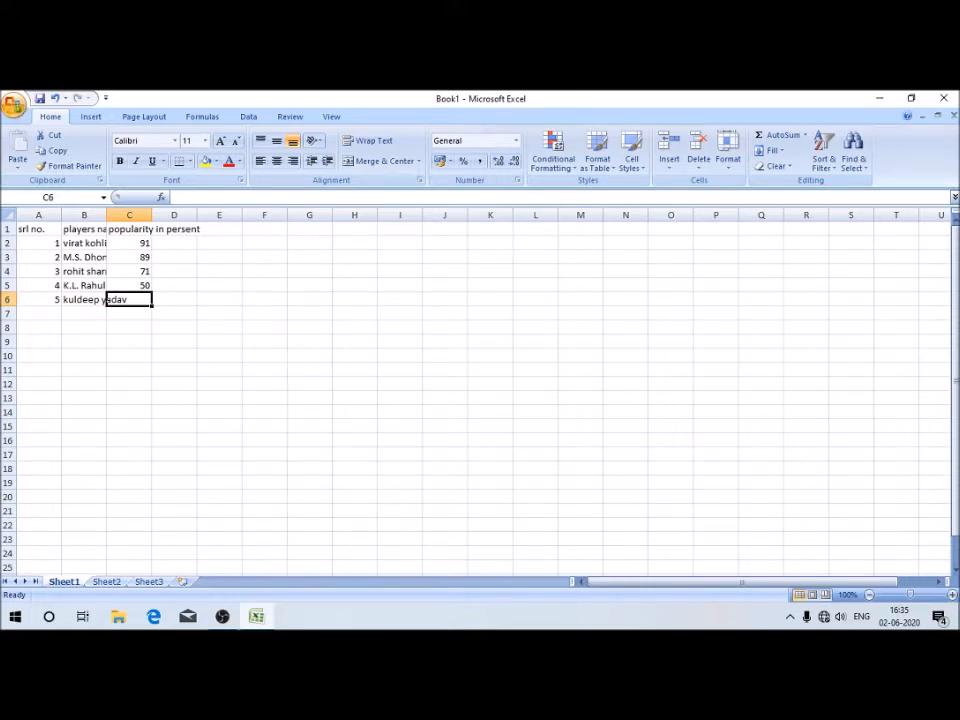
pyautogui.write('39')
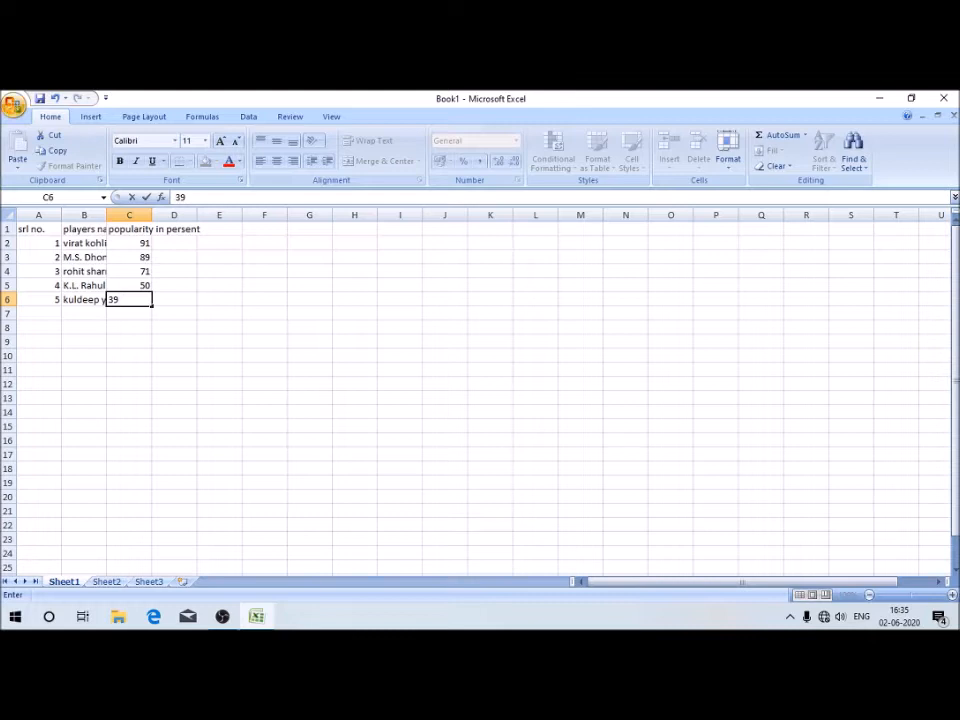
pyautogui.press('Up')
# Enter the header "if" in cell D1.
pyautogui.press('Up')
pyautogui.press('Up')
pyautogui.press('Up')
pyautogui.press('Up')
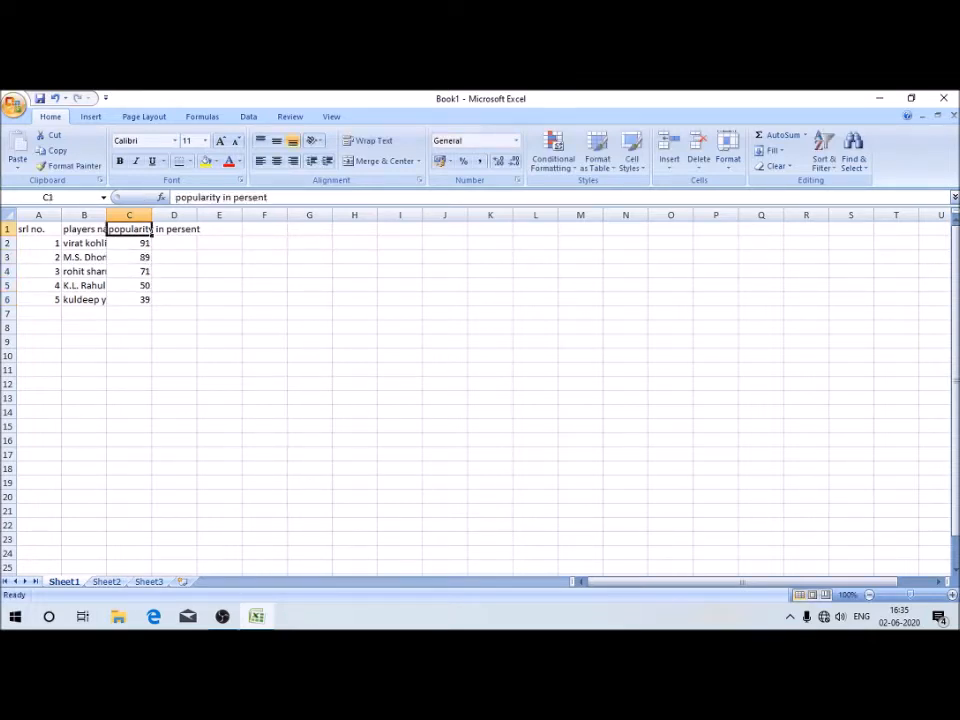
pyautogui.press('Right')
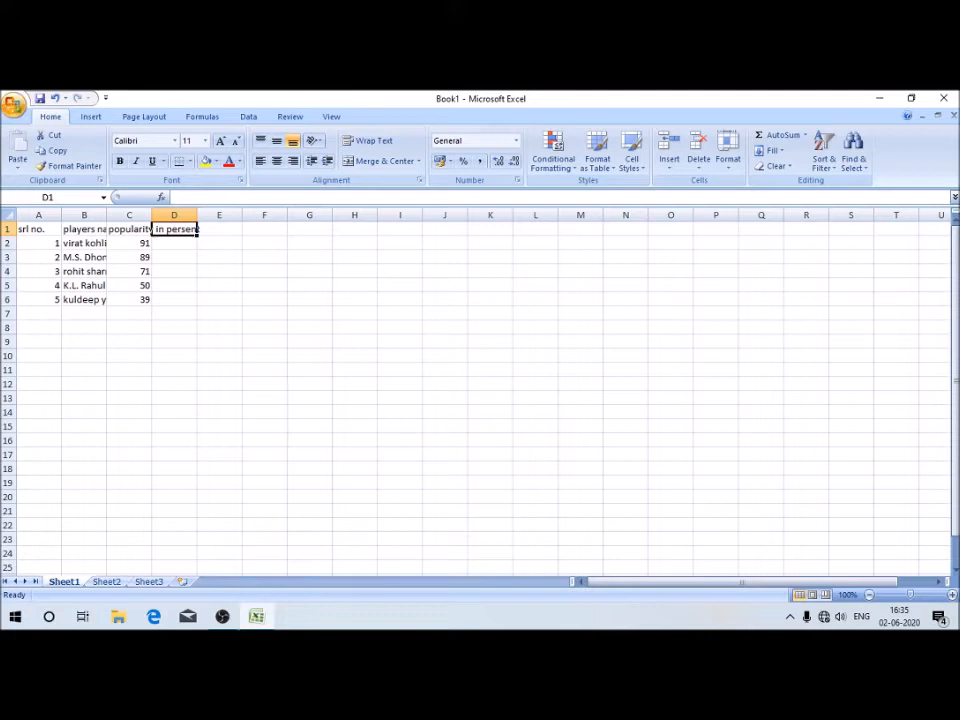
pyautogui.write('if')
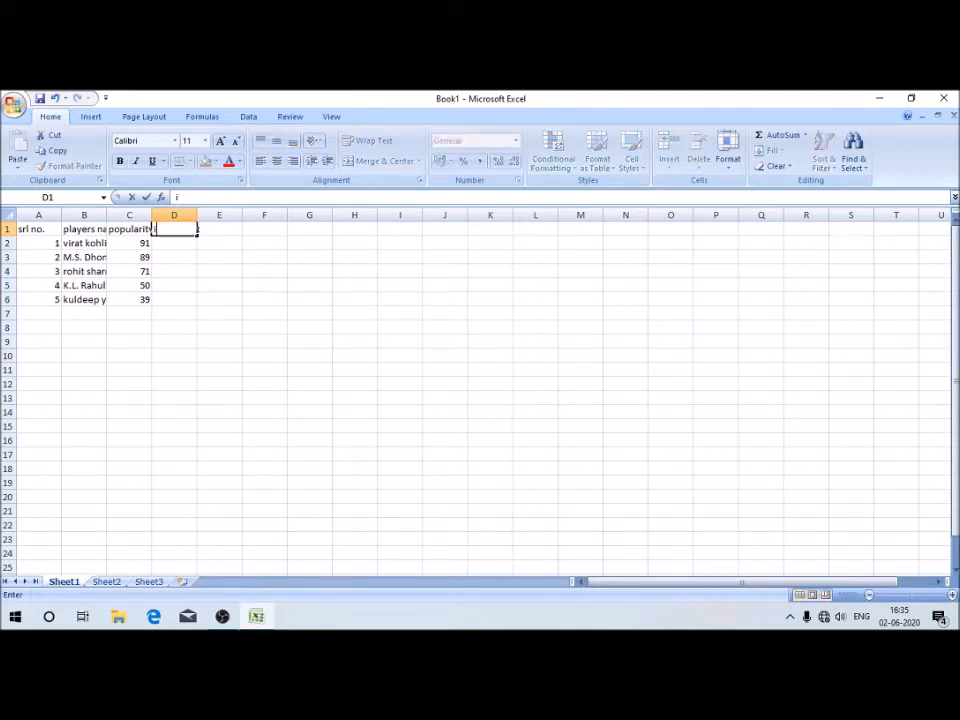
pyautogui.press('Return')
pyautogui.press('Up')
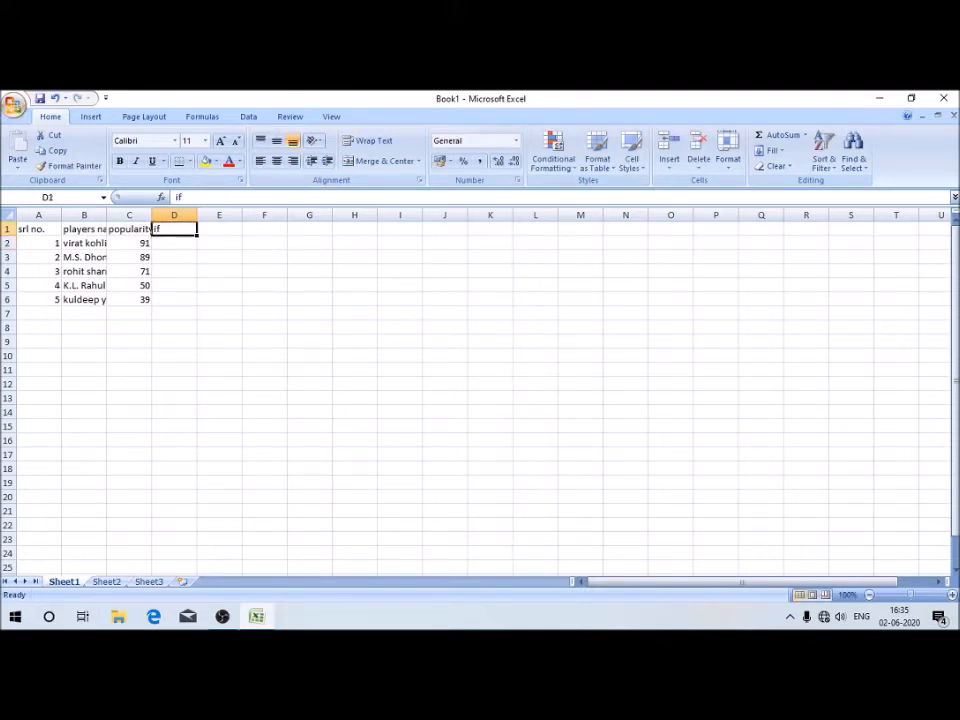
# Start a formula in cell D2 that returns 5 for popularity above 90: =if(c2>90,5,.
pyautogui.press('Down')
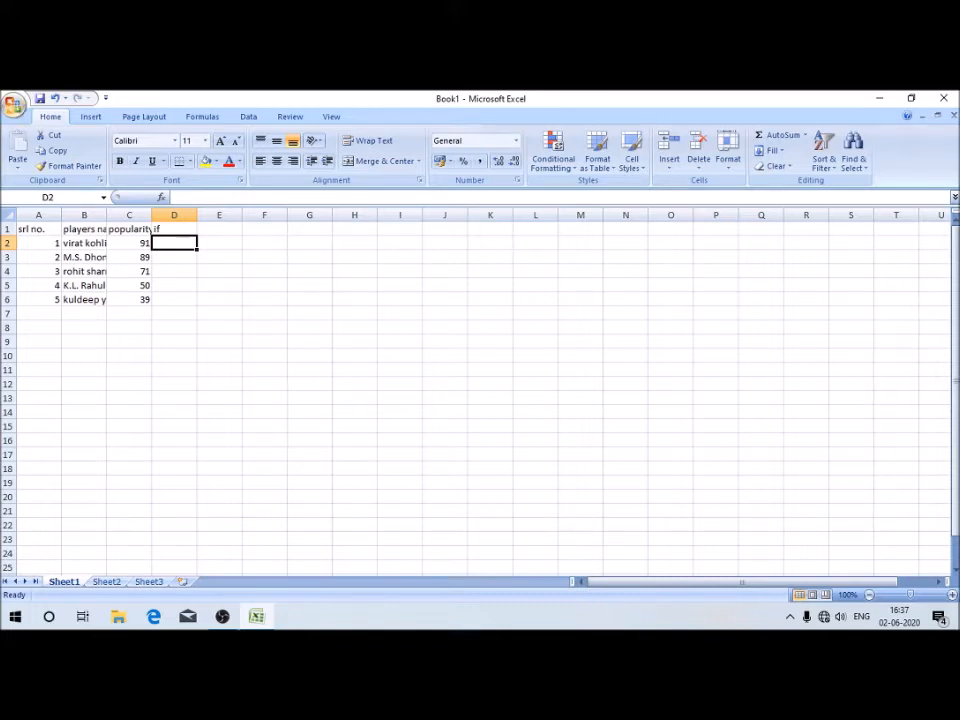
pyautogui.press('Up')
pyautogui.press('Down')
pyautogui.write('=')
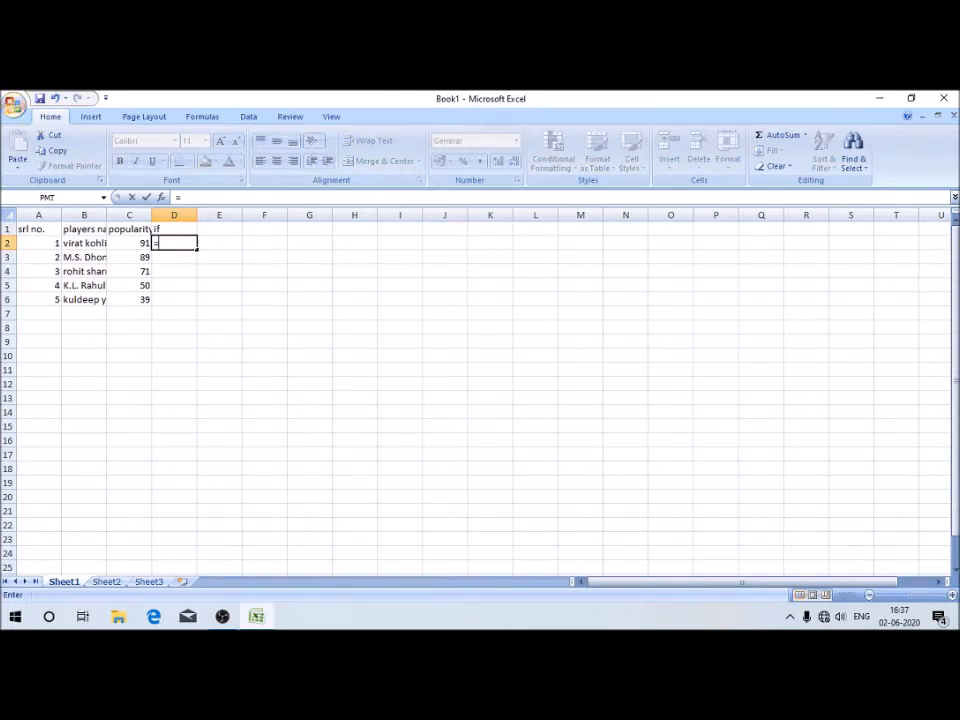
pyautogui.write('if(')
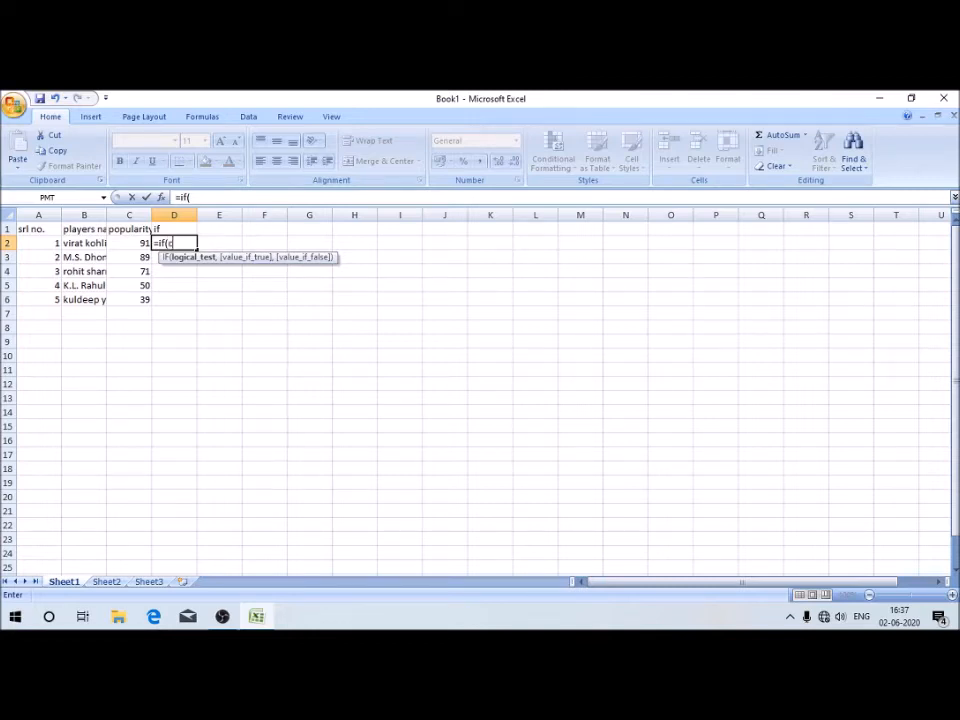
pyautogui.write('c2')
pyautogui.write('>90,')
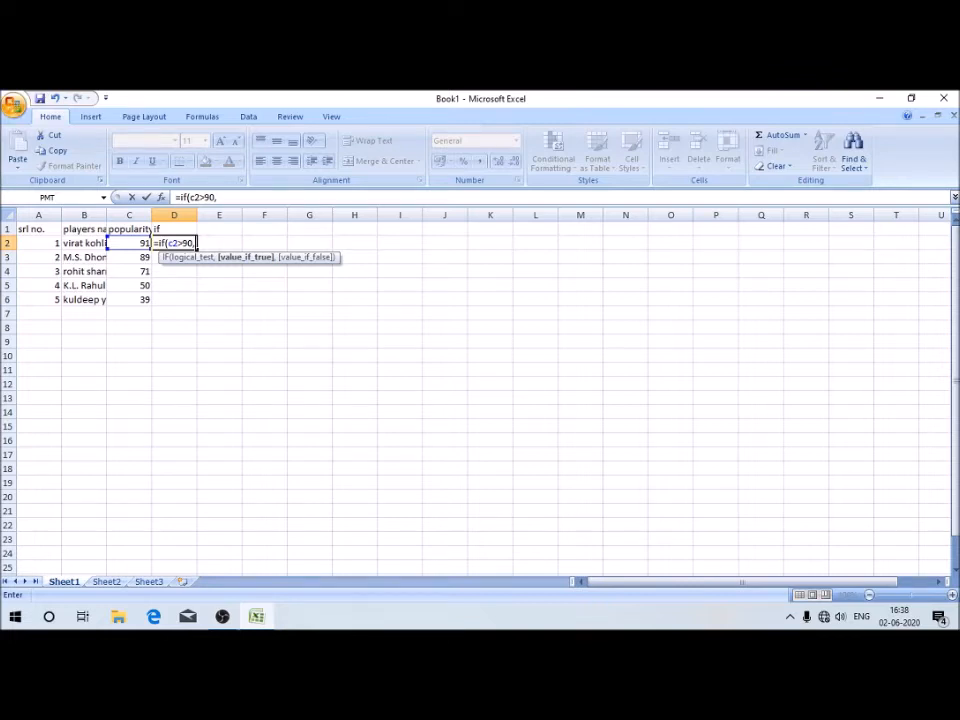
pyautogui.write('55')
pyautogui.press('BackSpace')
pyautogui.press('BackSpace')
pyautogui.write('5,')
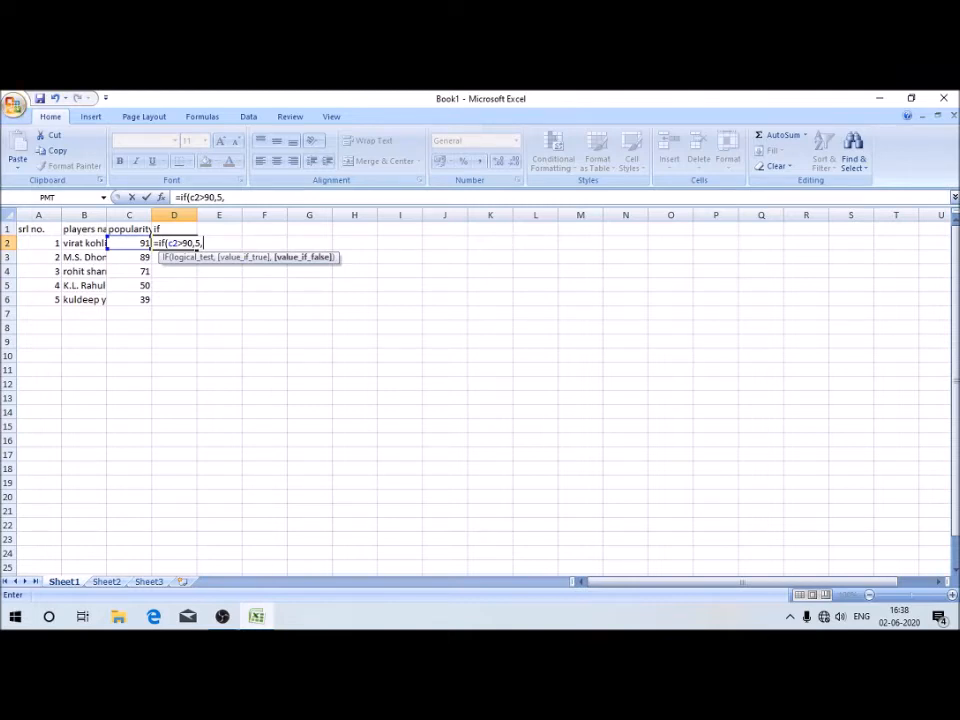
# Nest a second IF in the D2 formula that returns 4 for popularity of at least 75: if(c2=>75,4.
pyautogui.write('if')
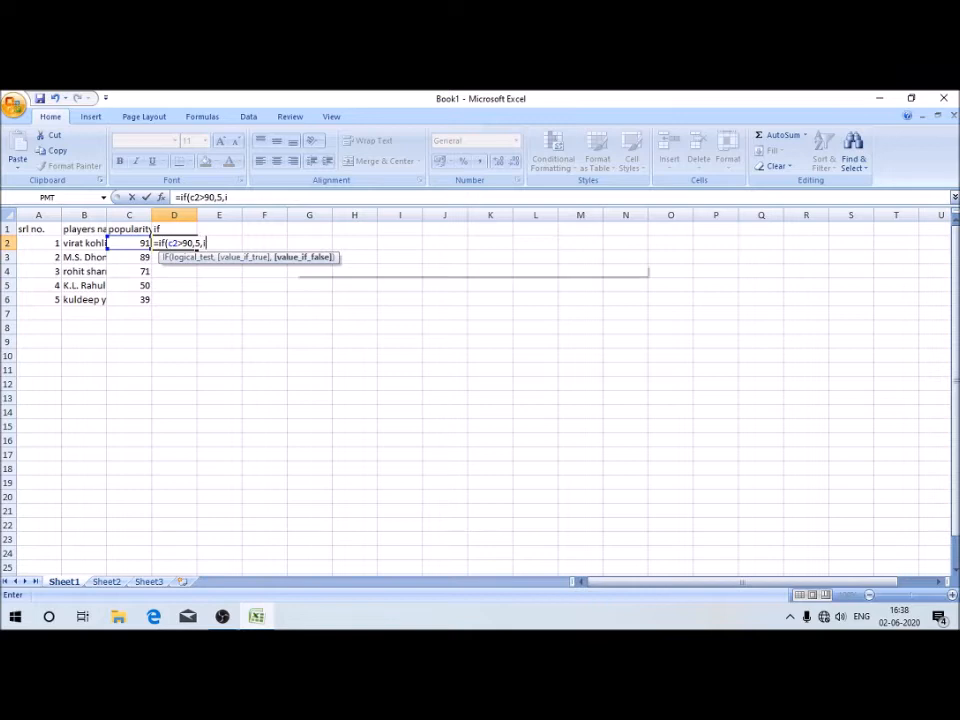
pyautogui.write('(c')
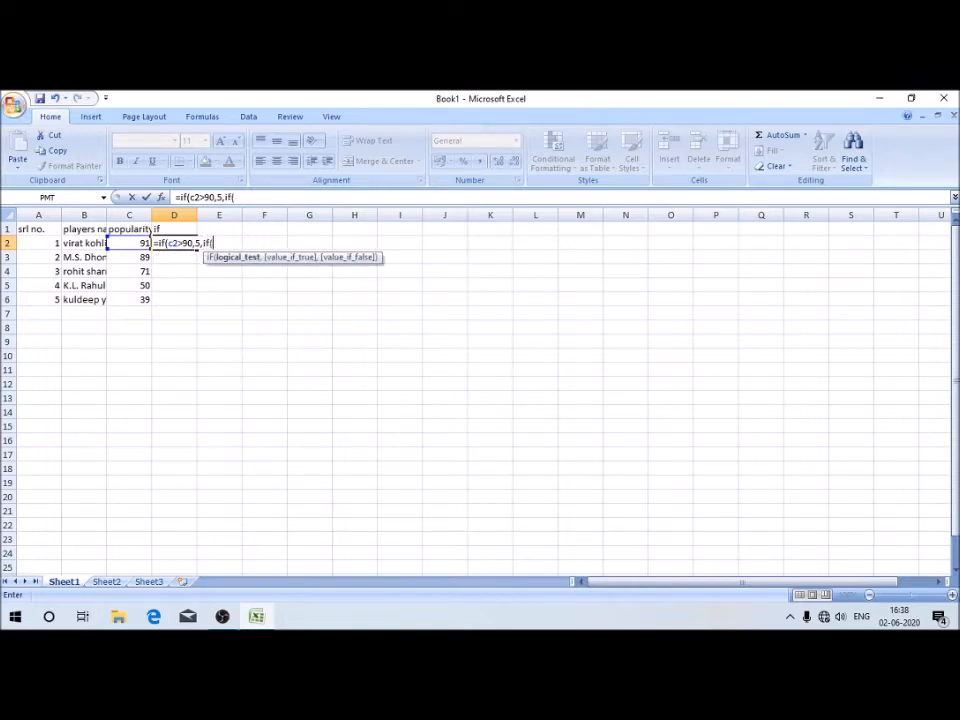
pyautogui.write('2')
pyautogui.write('=>')
pyautogui.write('75')
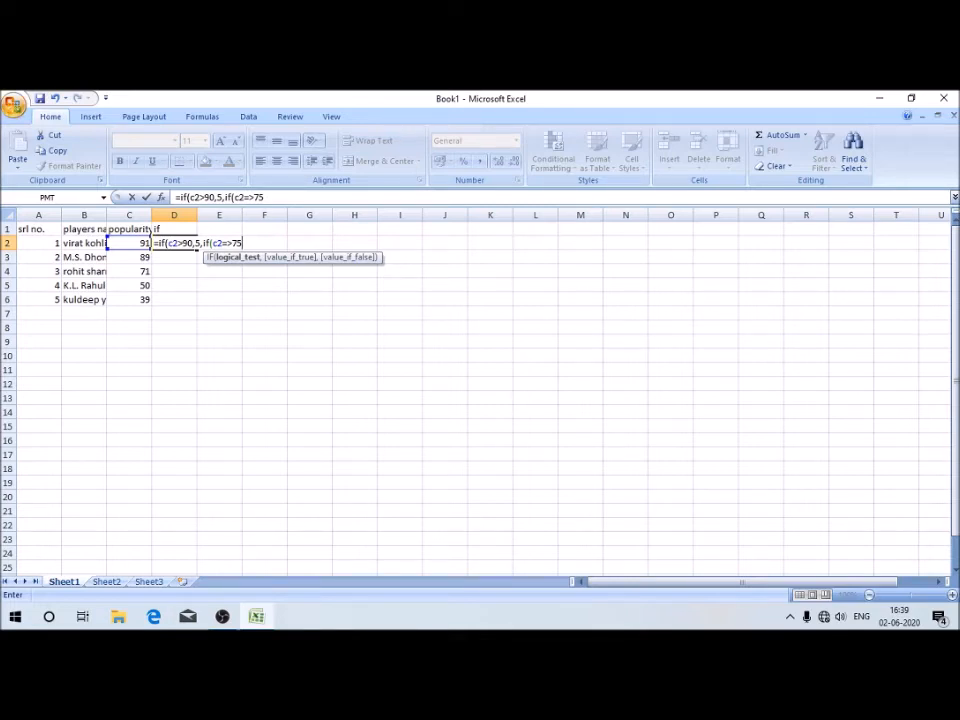
pyautogui.write(',')
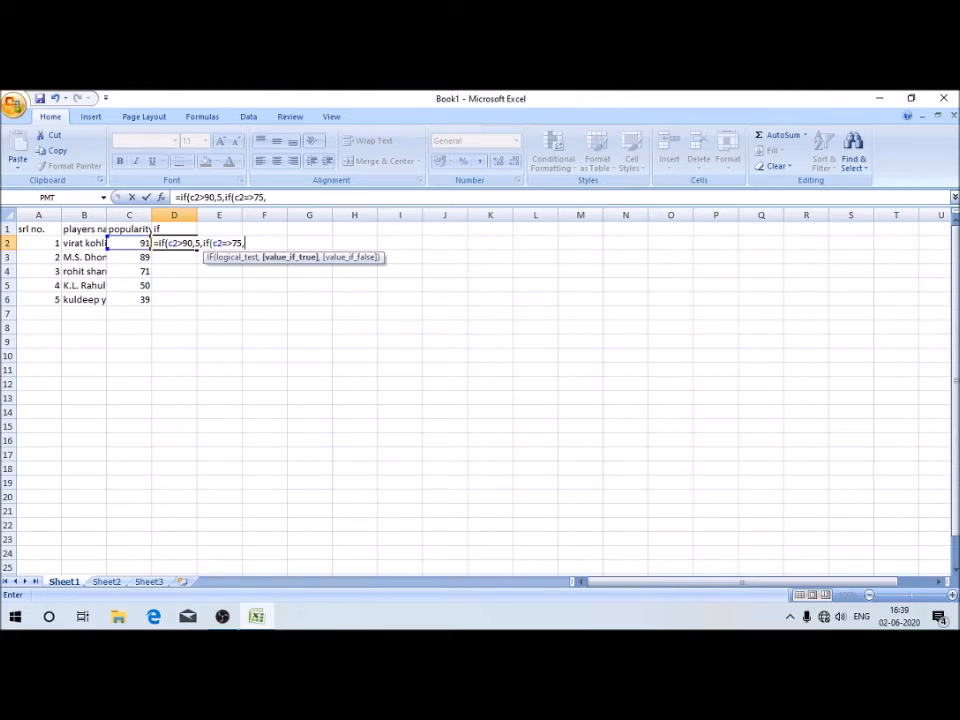
pyautogui.write('4,')
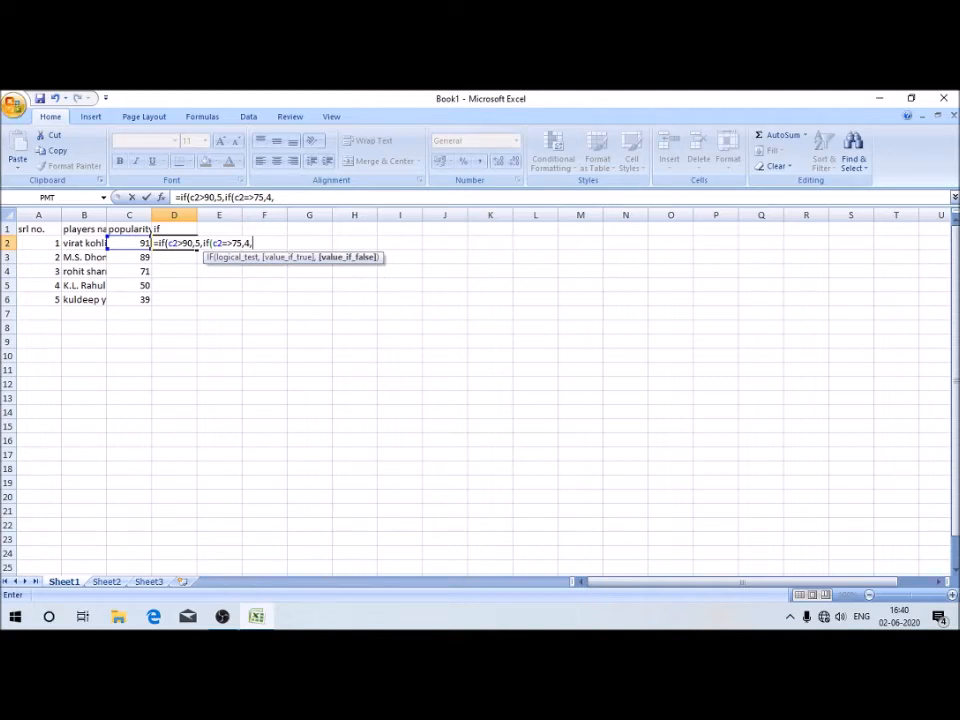
pyautogui.press('BackSpace')
# Nest a third IF in the D2 formula that returns 3 for popularity of at least 60: if(c2=>60,3,.
pyautogui.write(',if')
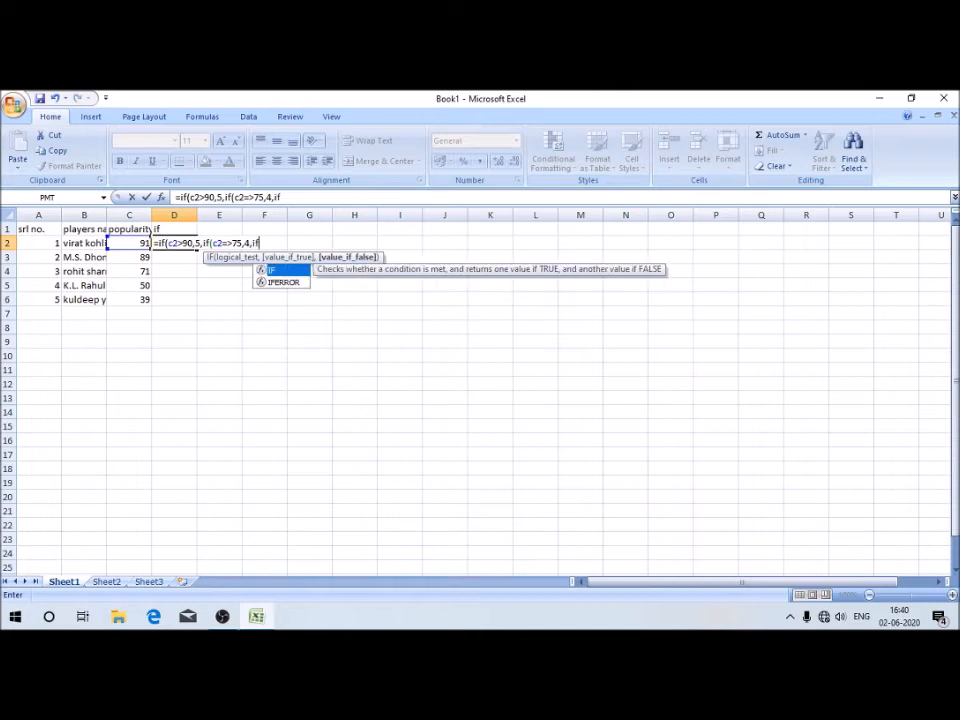
pyautogui.write('(')
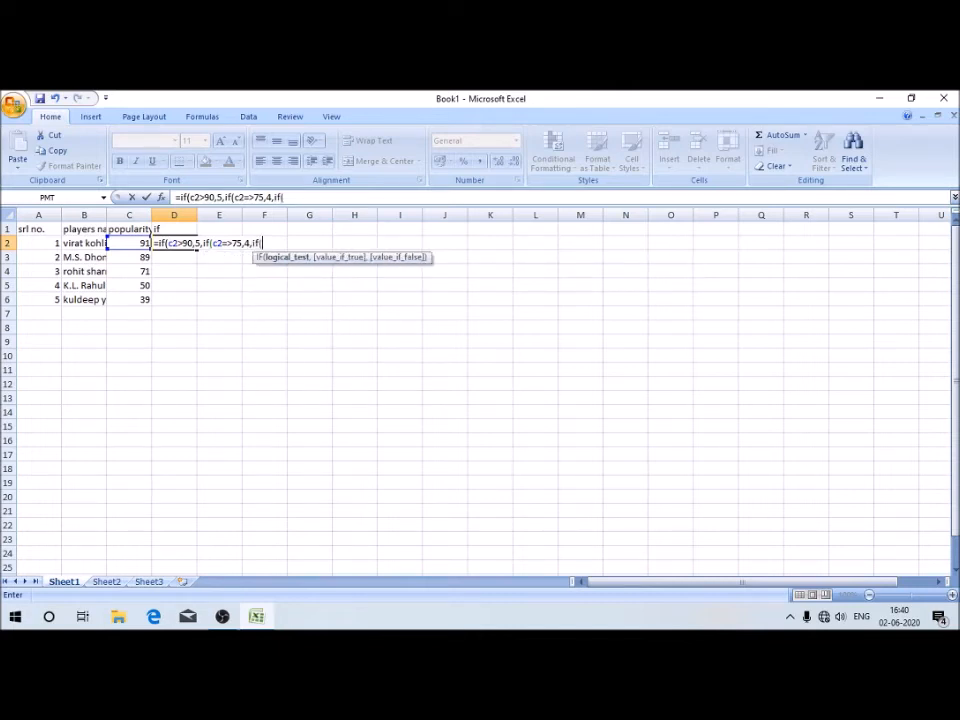
pyautogui.write('c2')
pyautogui.write('=>')
pyautogui.write('60,')
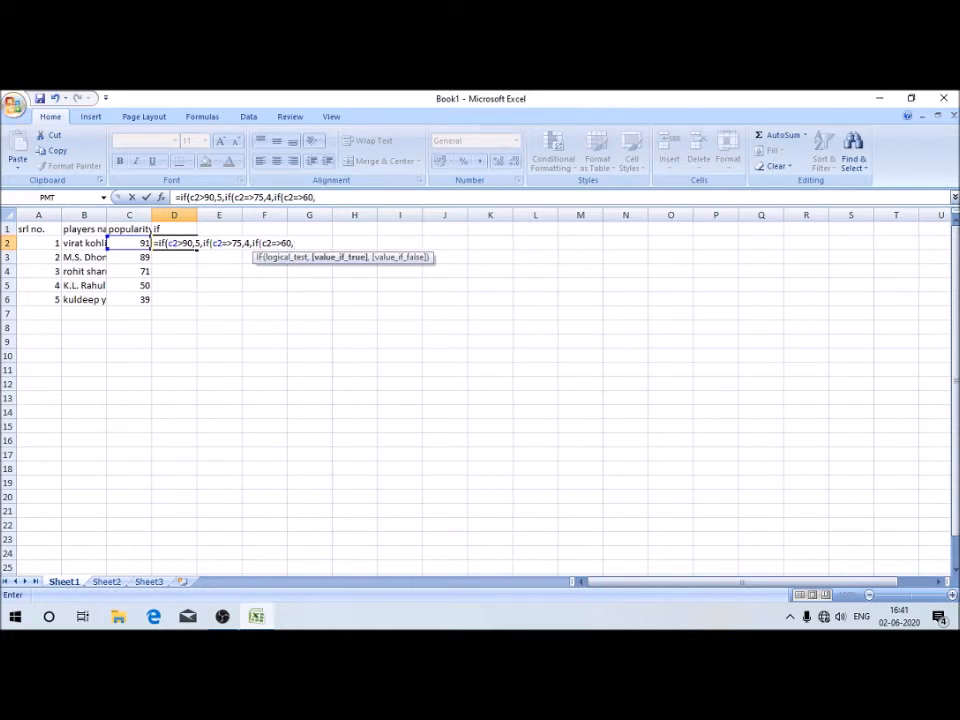
pyautogui.press('BackSpace')
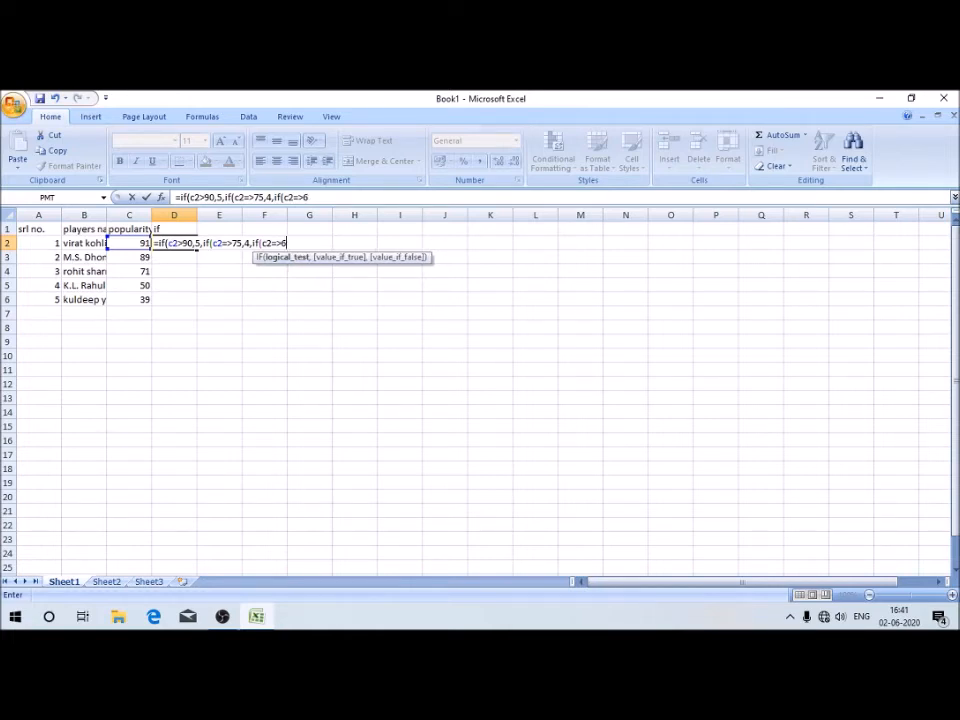
pyautogui.write(',')
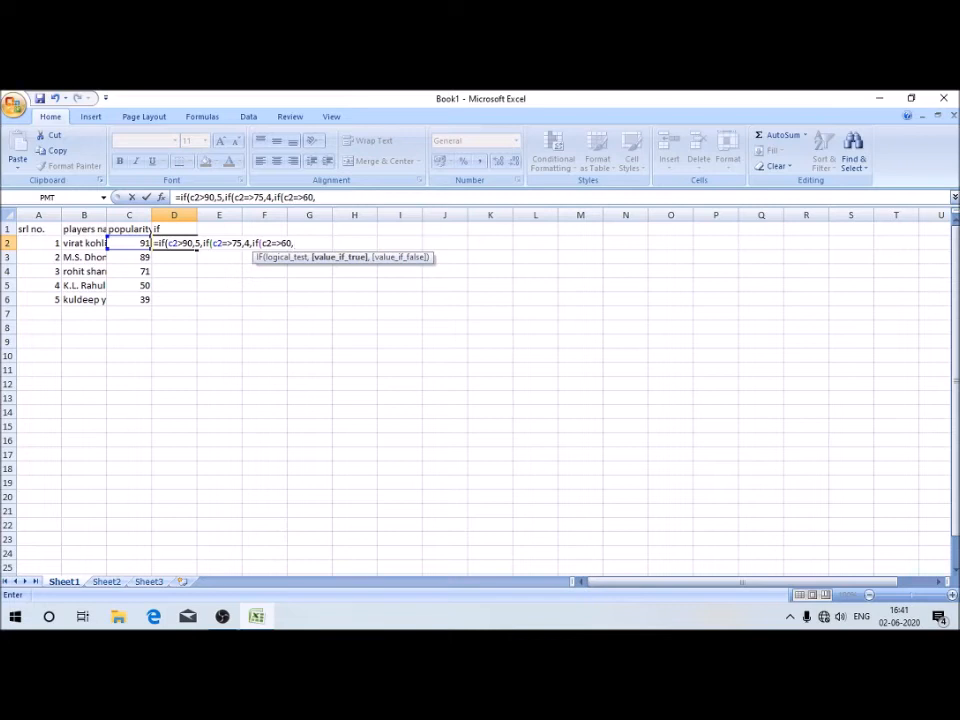
pyautogui.write('3,')
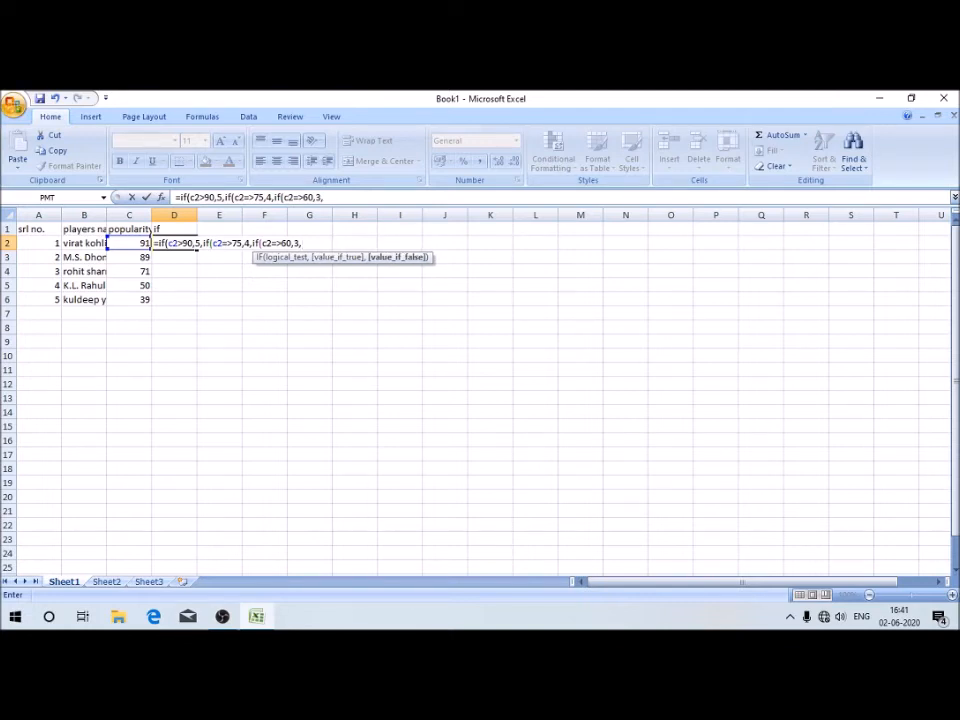
# Complete the D2 formula with a fourth IF, if(c2=>40,2,1, and commit it with the corrected operators and closing brackets.
pyautogui.write('if')
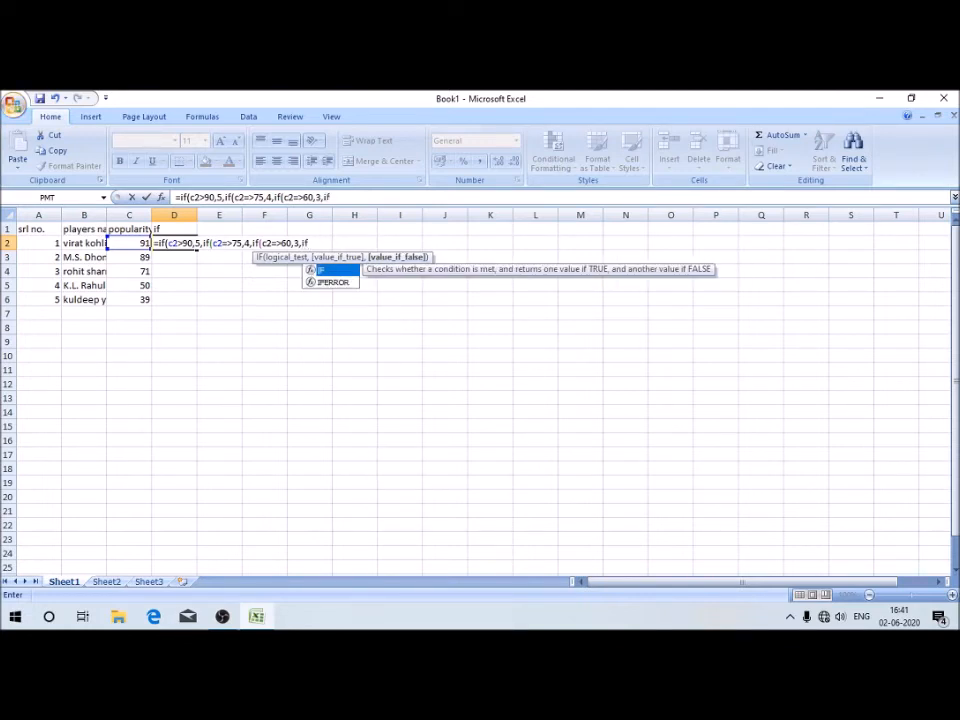
pyautogui.write('(c2')
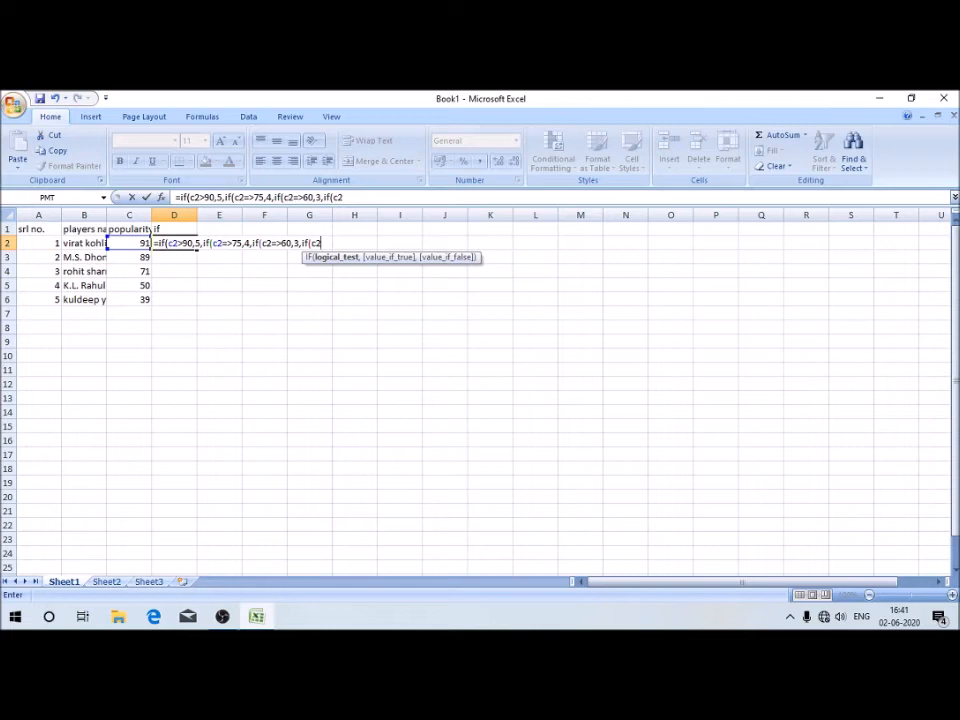
pyautogui.write('=>')
pyautogui.write('40,')
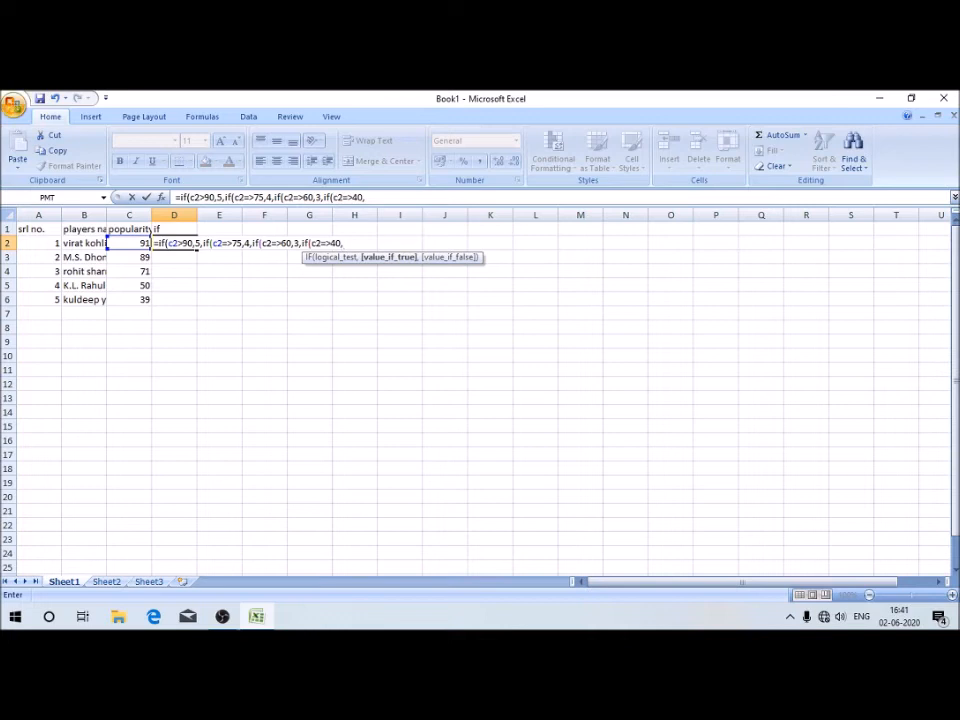
pyautogui.write('2')
pyautogui.write(',')
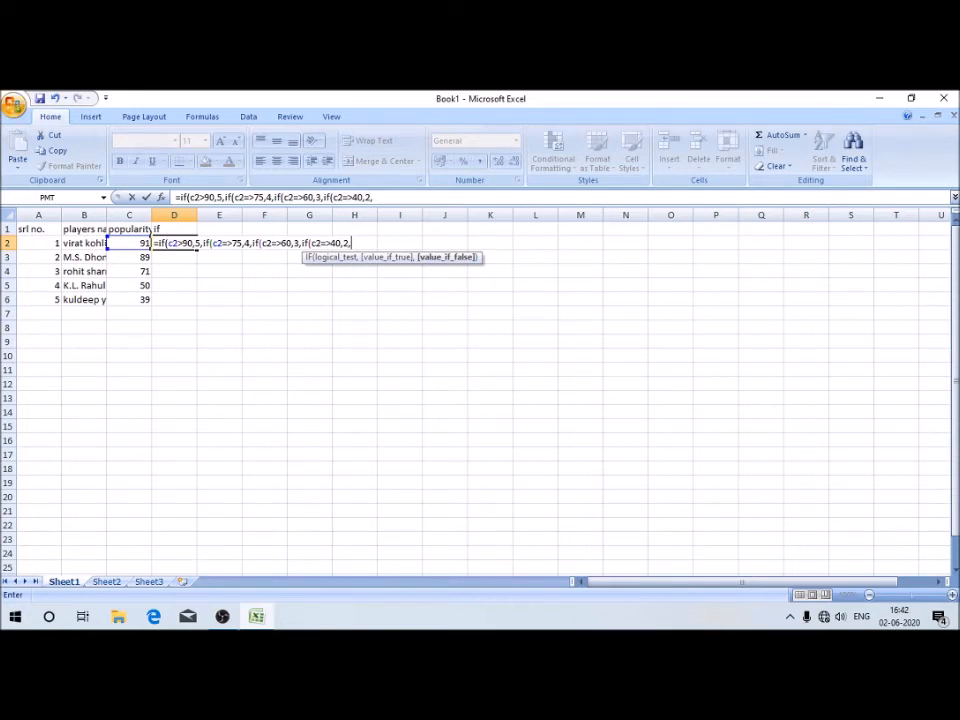
pyautogui.write('1')
pyautogui.press('Return')
pyautogui.press('Return')
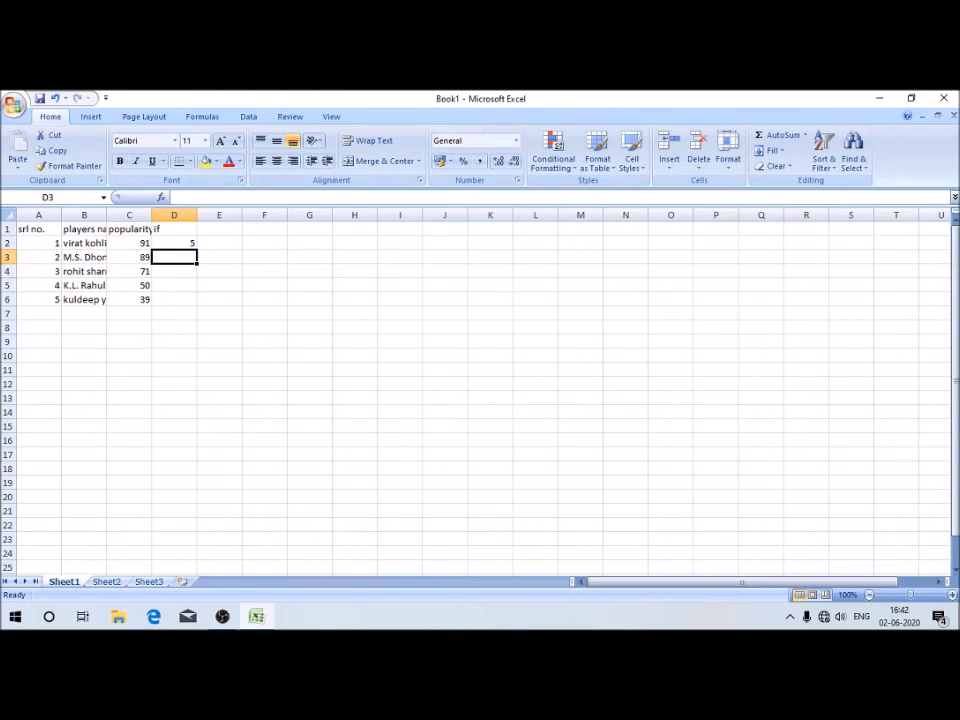
# Check the nested IF formula and its result in D2 against the popularity value in C2.
pyautogui.click(174, 243)
pyautogui.click(129, 243)
pyautogui.click(174, 243)
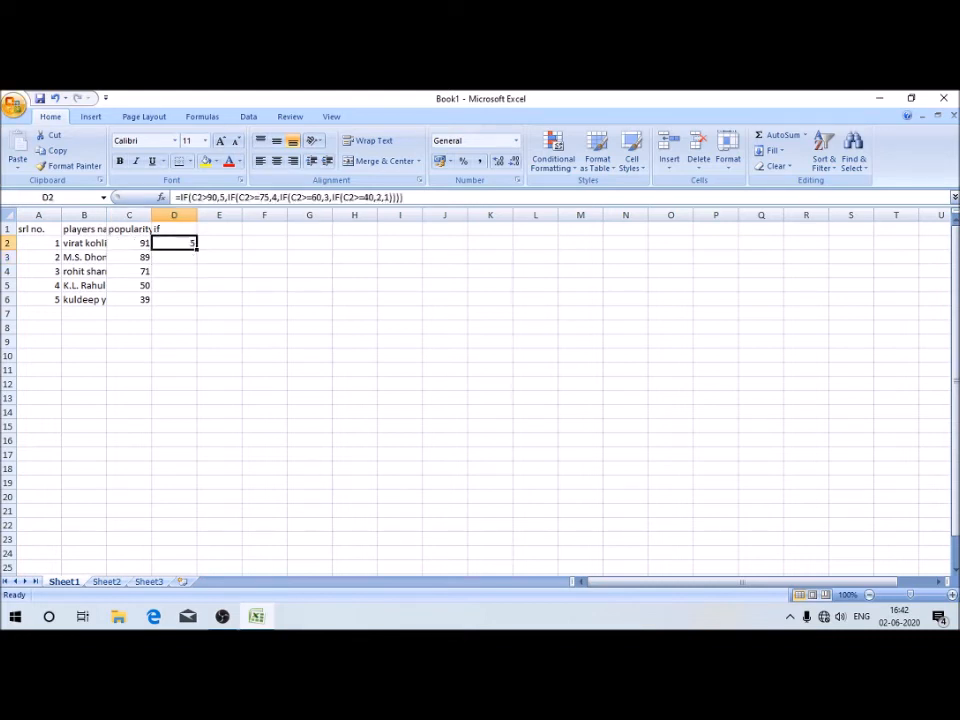
pyautogui.click(174, 229)
pyautogui.click(174, 243)
pyautogui.click(129, 243)
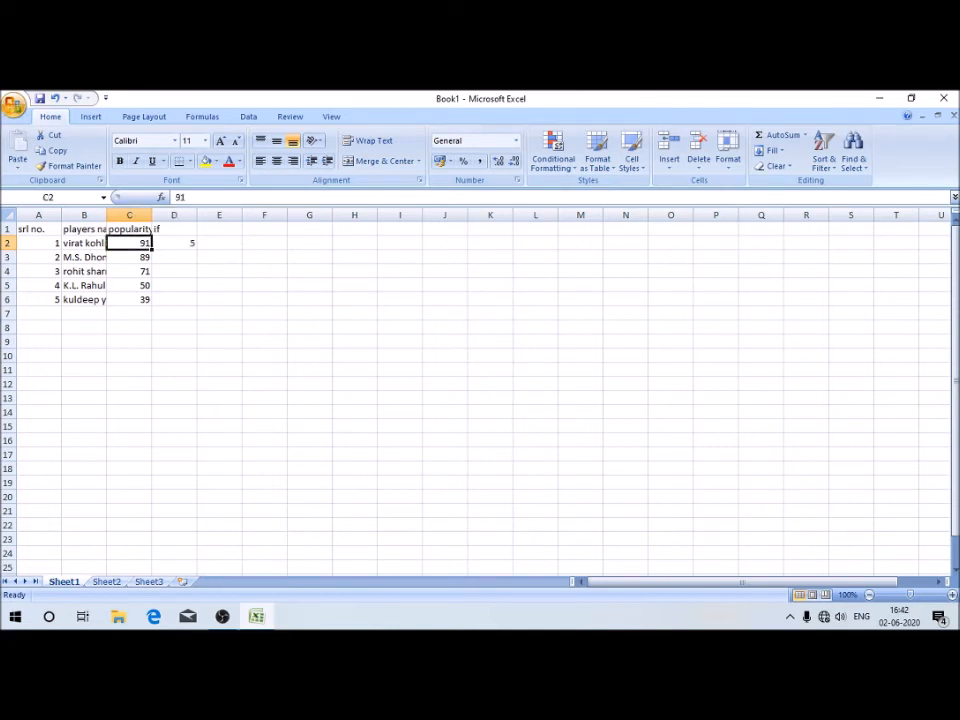
pyautogui.click(84, 243)
pyautogui.click(129, 243)
pyautogui.click(174, 243)
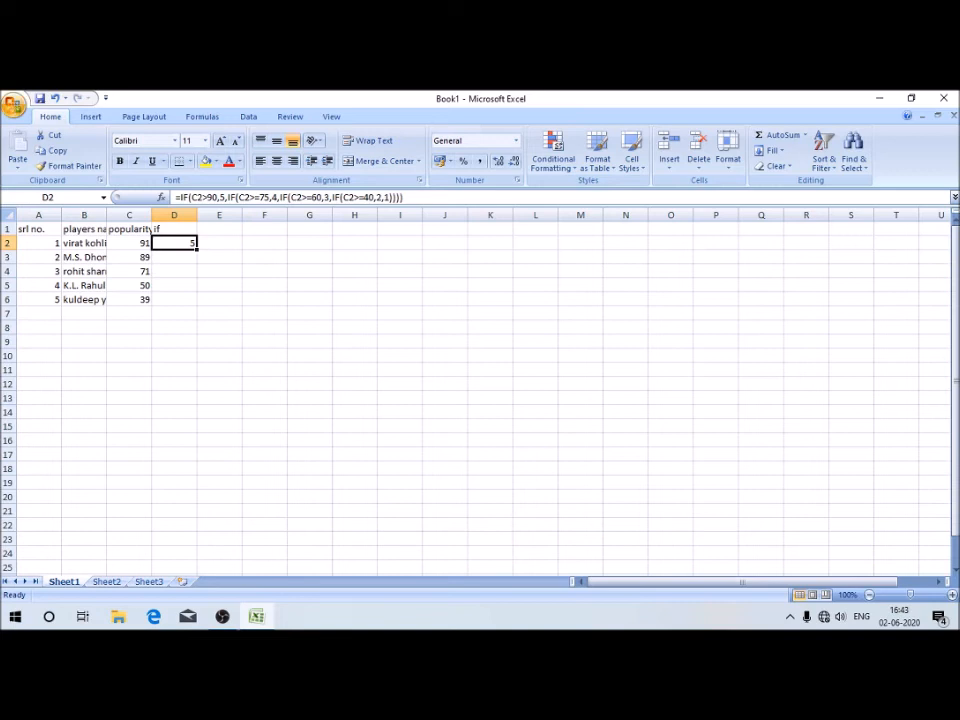
# Fill the nested IF formula from D2 down through D6 for all five players.
pyautogui.hotkey('shift', 'Down')
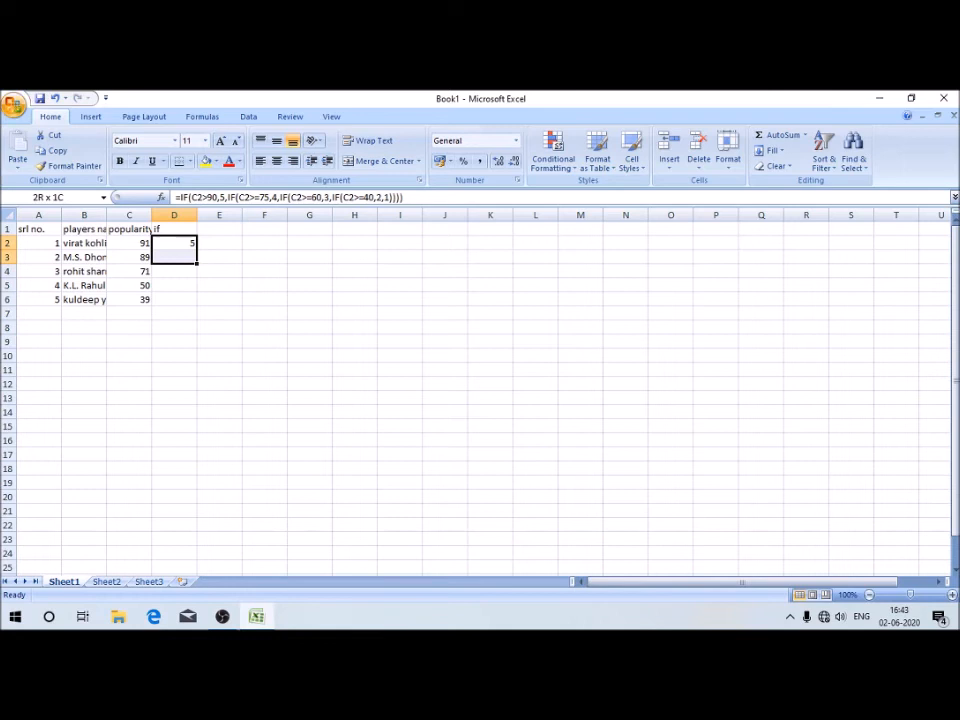
pyautogui.hotkey('shift', 'Down')
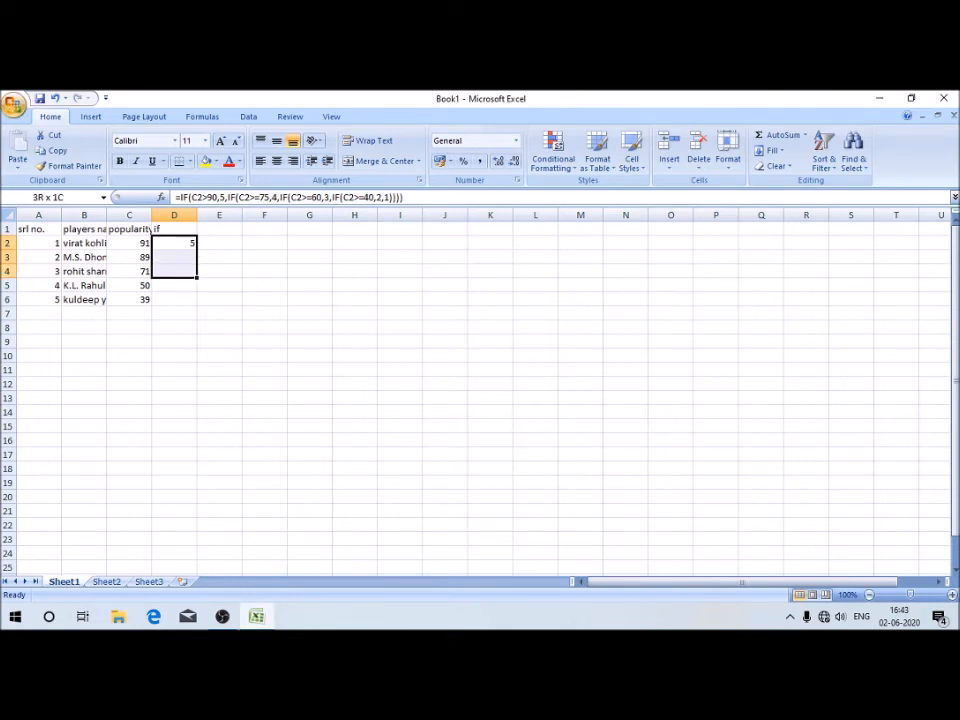
pyautogui.hotkey('shift', 'Down')
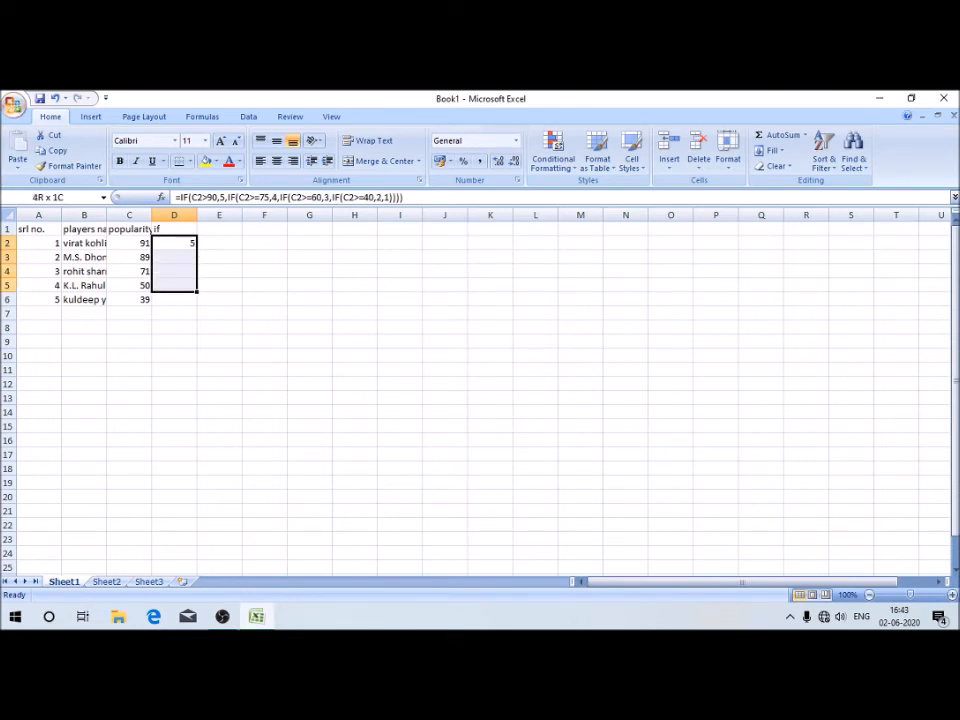
pyautogui.hotkey('shift', 'Down')
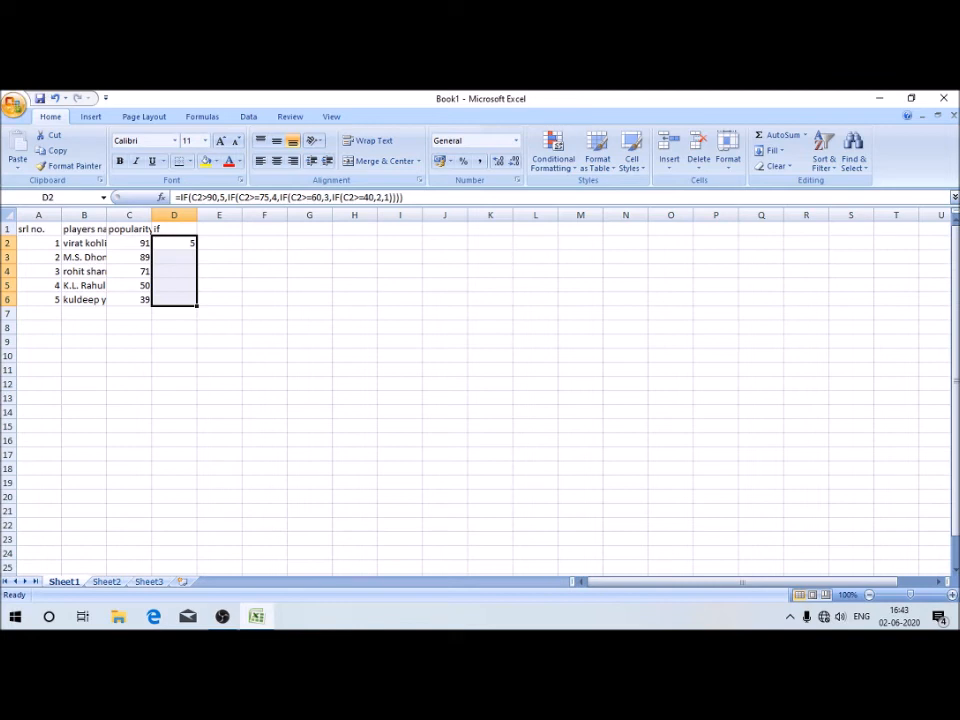
pyautogui.hotkey('ctrl', 'd')
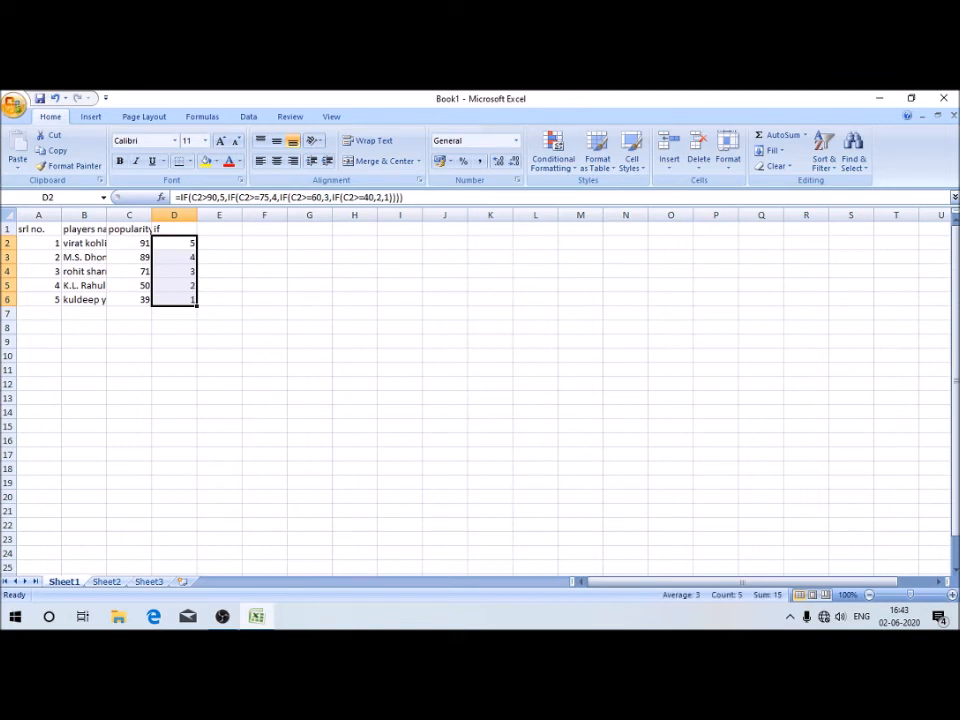
# Compare each player's popularity value in column C with the rating and formula in column D, rows 2 to 6.
pyautogui.press('Up')
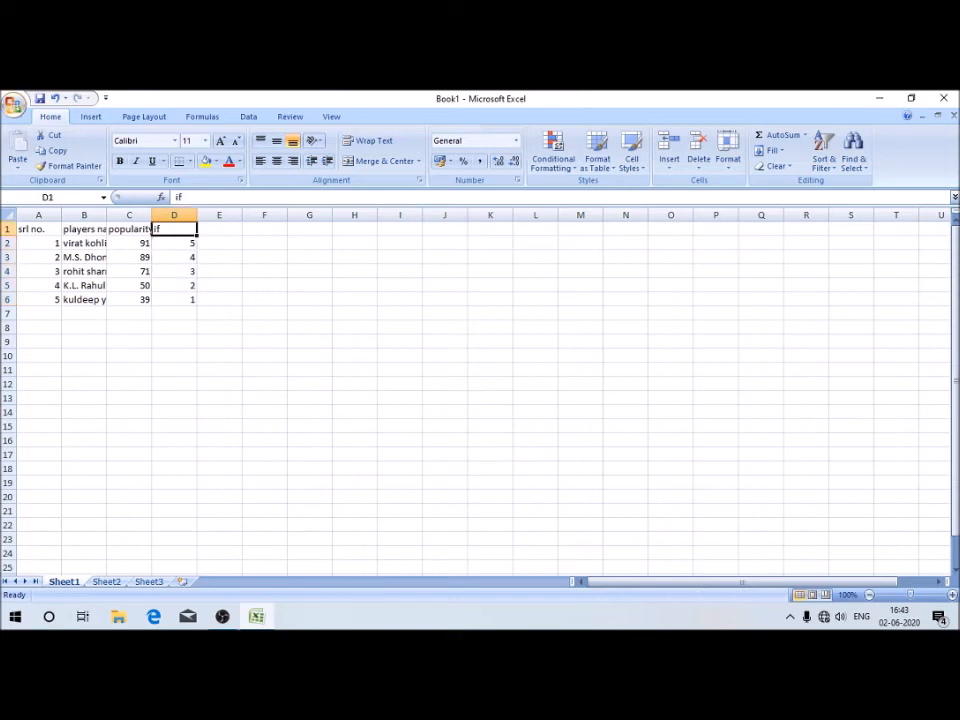
pyautogui.press('Down')
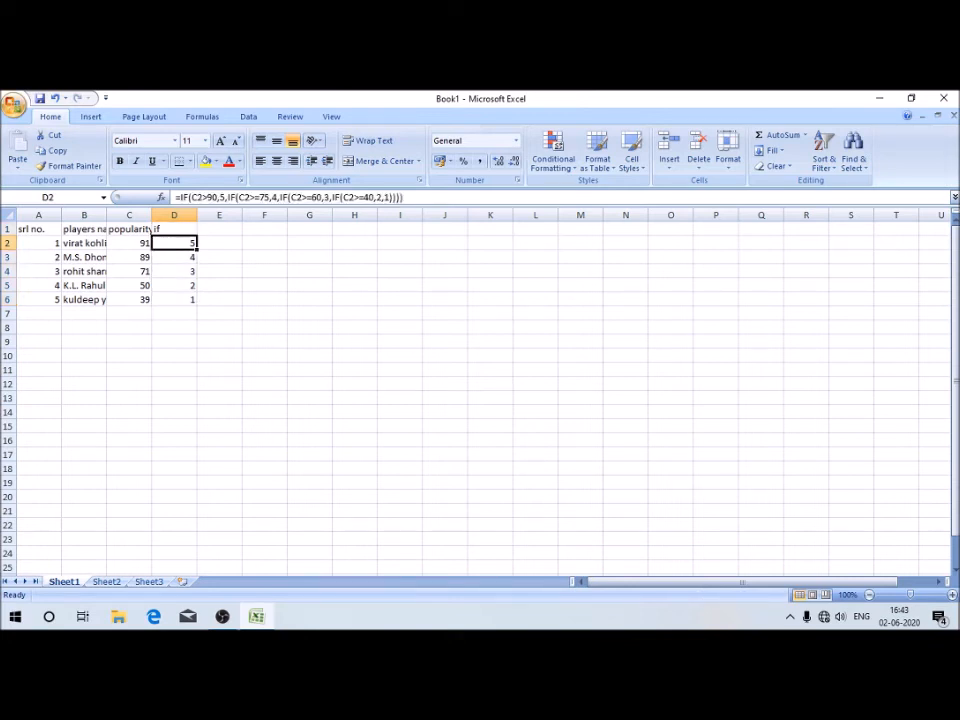
pyautogui.press('Down')
pyautogui.press('Left')
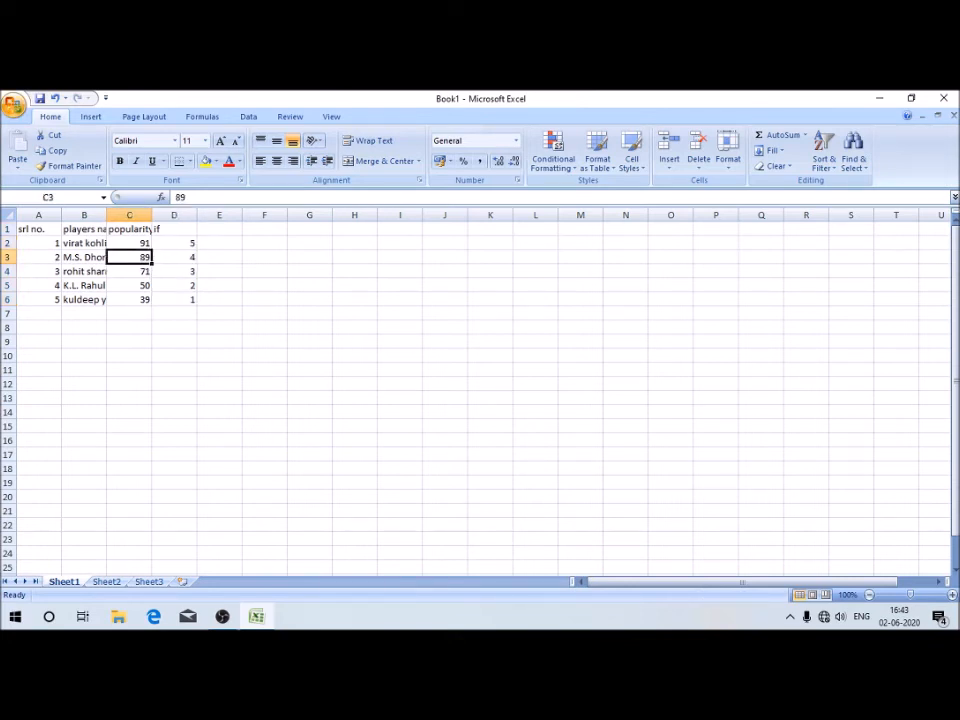
pyautogui.press('Right')
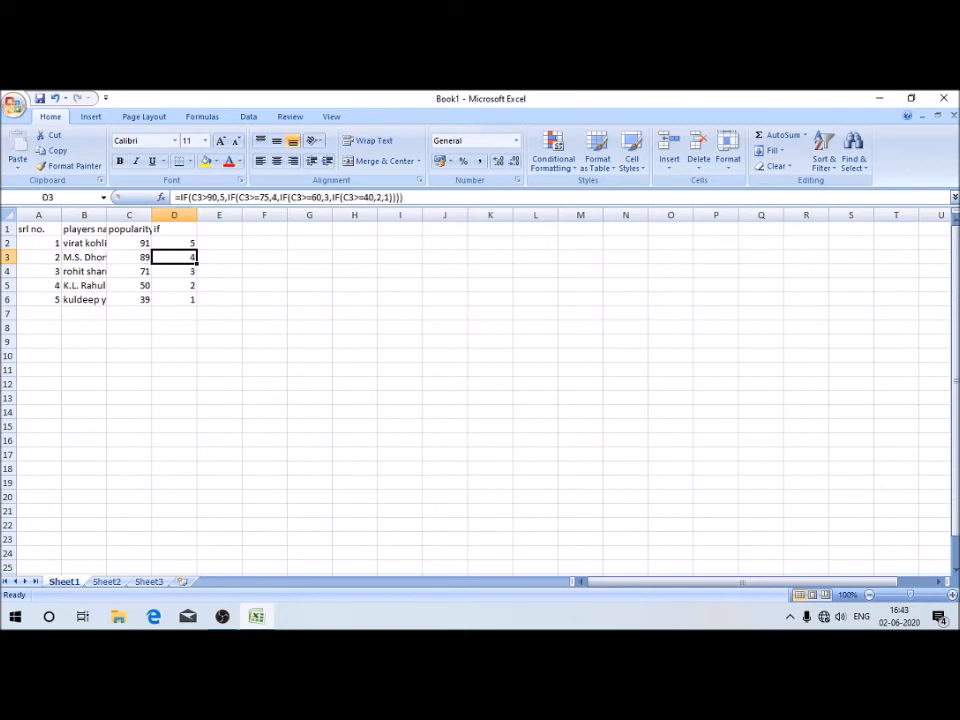
pyautogui.press('Down')
pyautogui.press('Left')
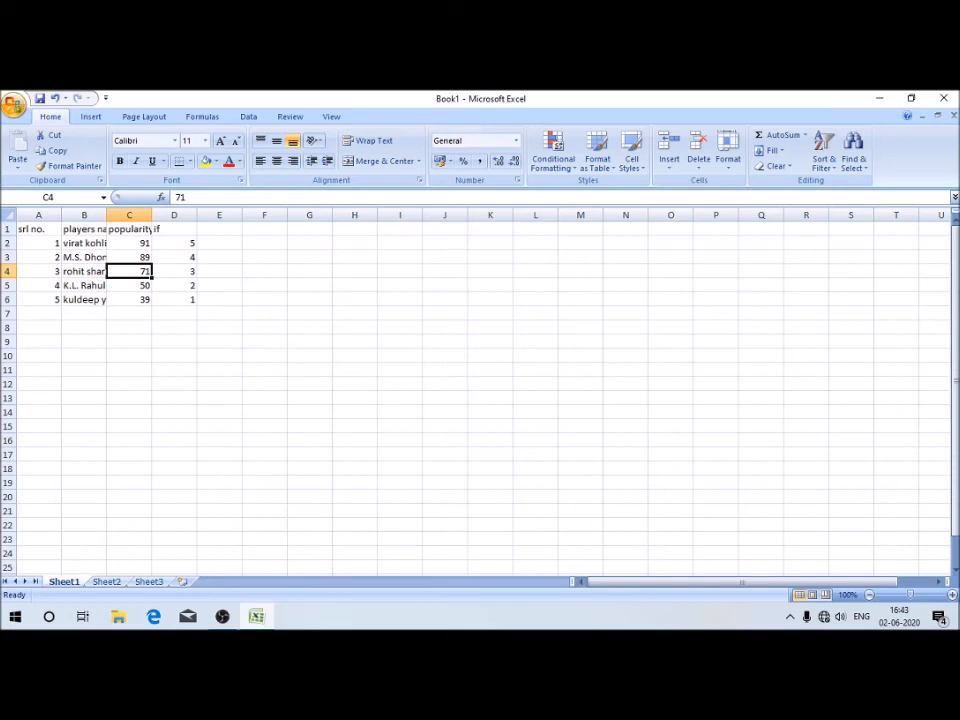
pyautogui.press('Down')
pyautogui.press('Right')
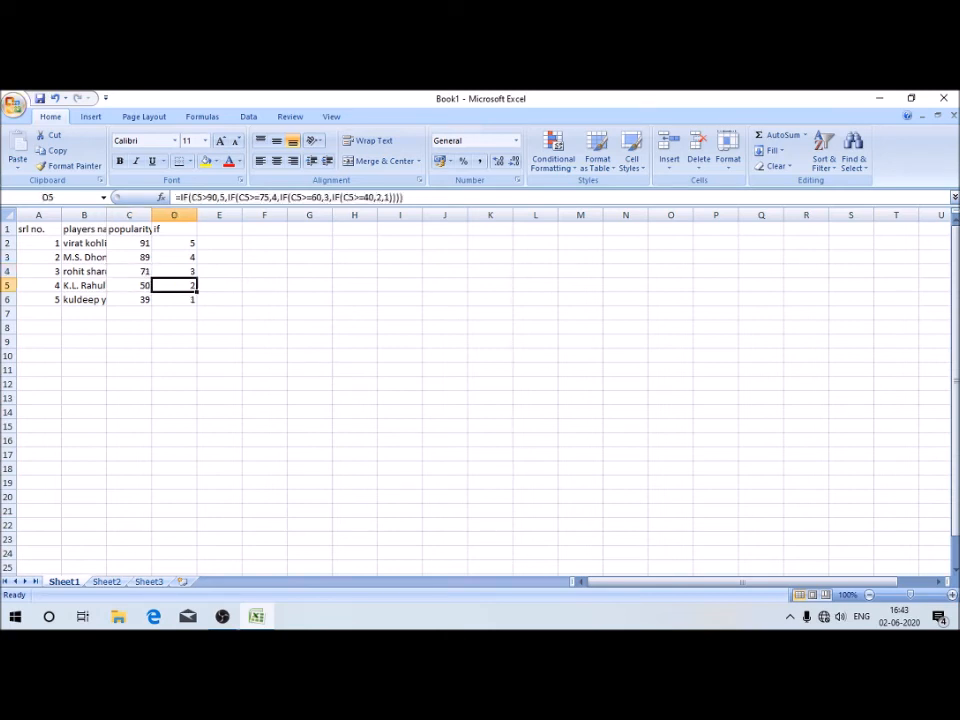
pyautogui.press('Left')
pyautogui.press('Down')
pyautogui.press('Left')
pyautogui.press('Right')
pyautogui.press('Right')
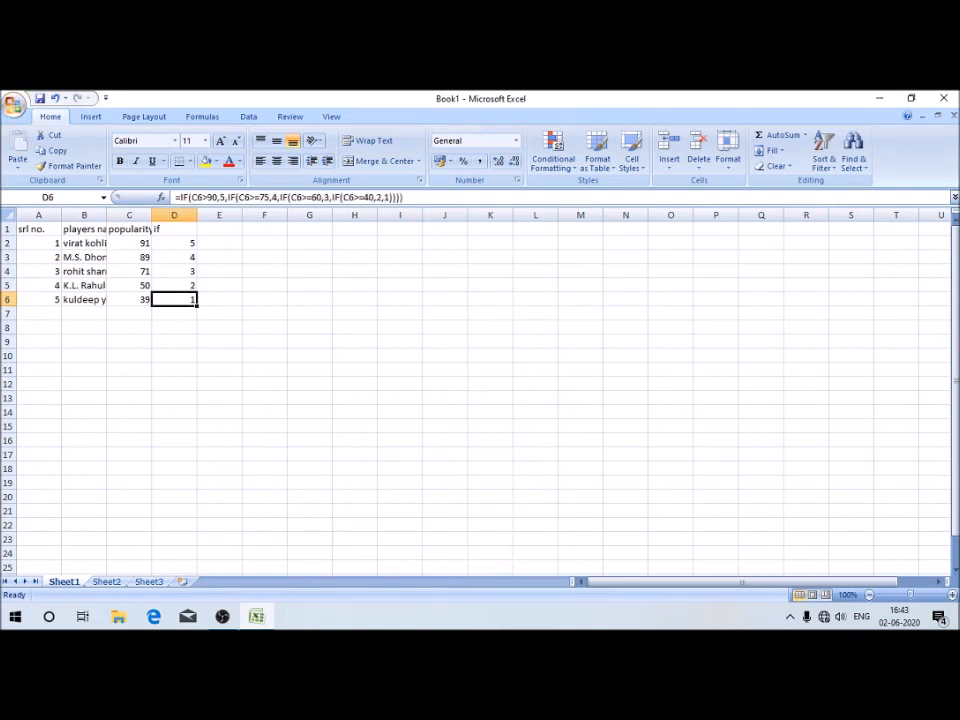
pyautogui.press('Up')
pyautogui.press('Up')
pyautogui.press('Up')
pyautogui.press('Up')
pyautogui.press('Up')
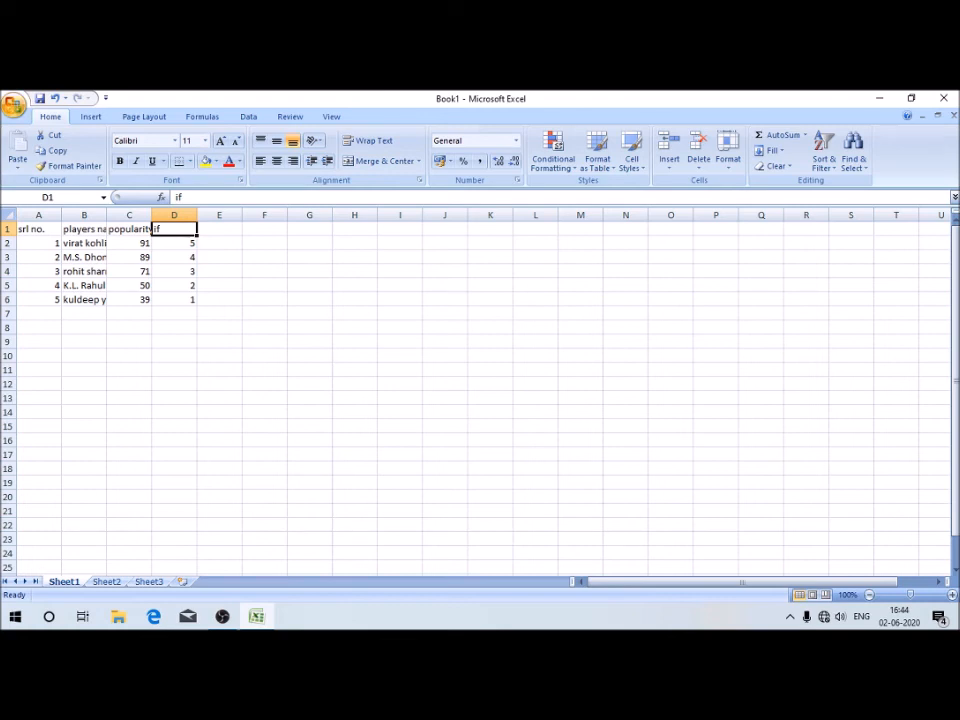
# Set the popularity in C2 to 90 and check the rating formula's result in D2.
pyautogui.press('Return')
pyautogui.press('Down')
pyautogui.press('Up')
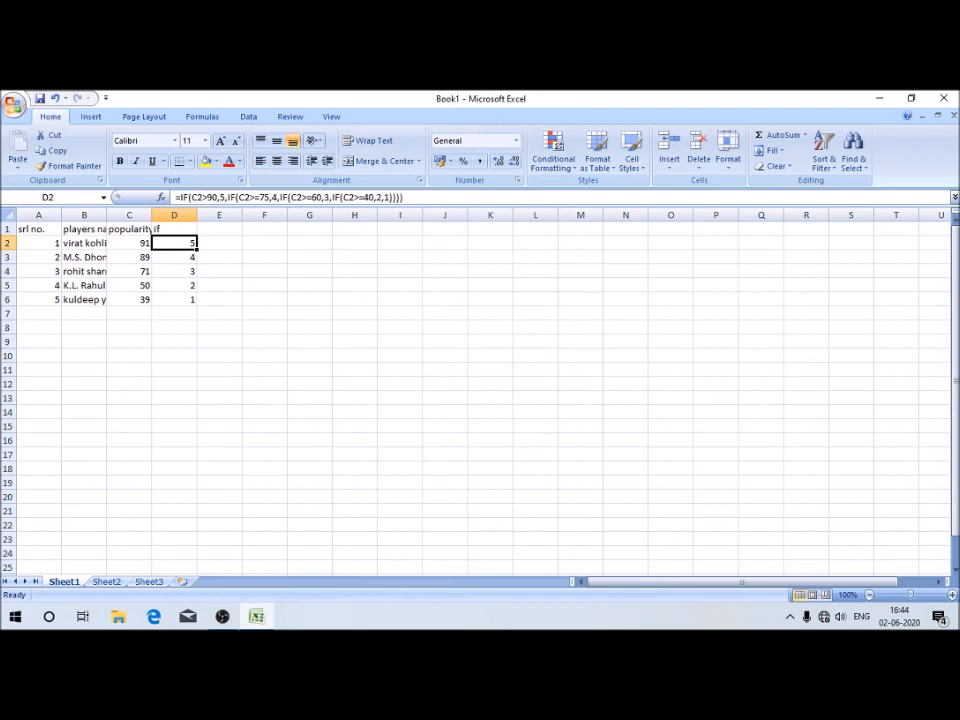
pyautogui.press('Left')
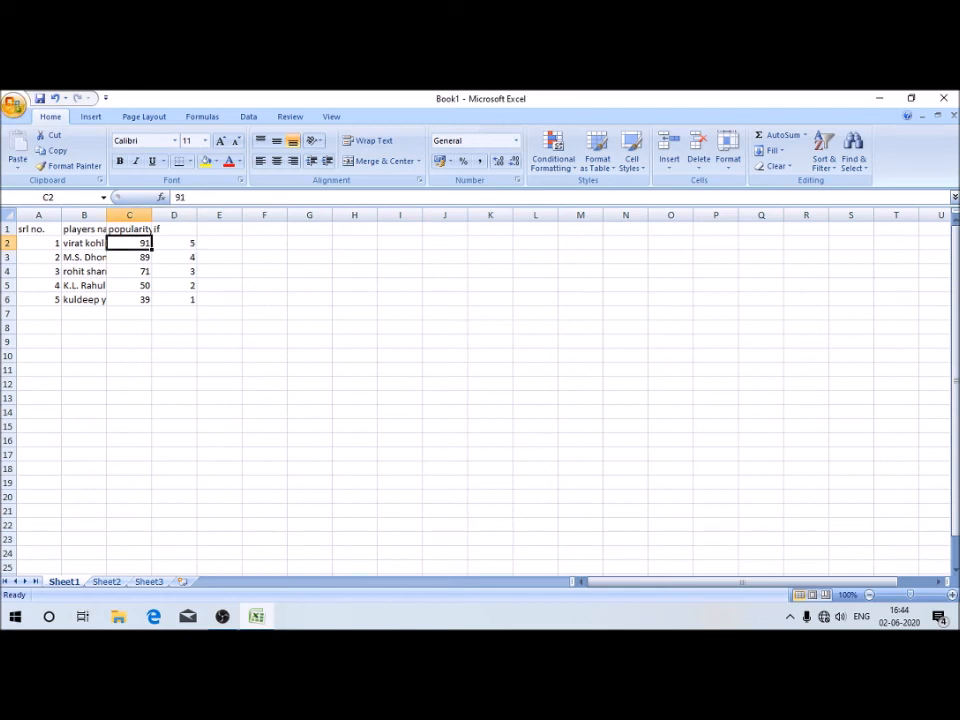
pyautogui.write('0')
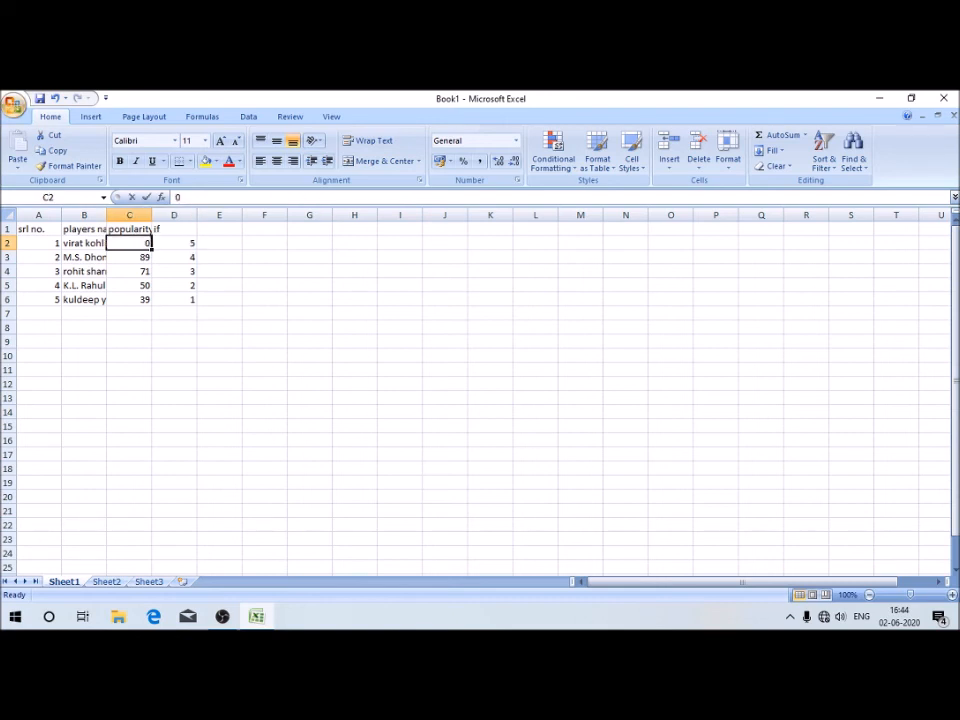
pyautogui.press('BackSpace')
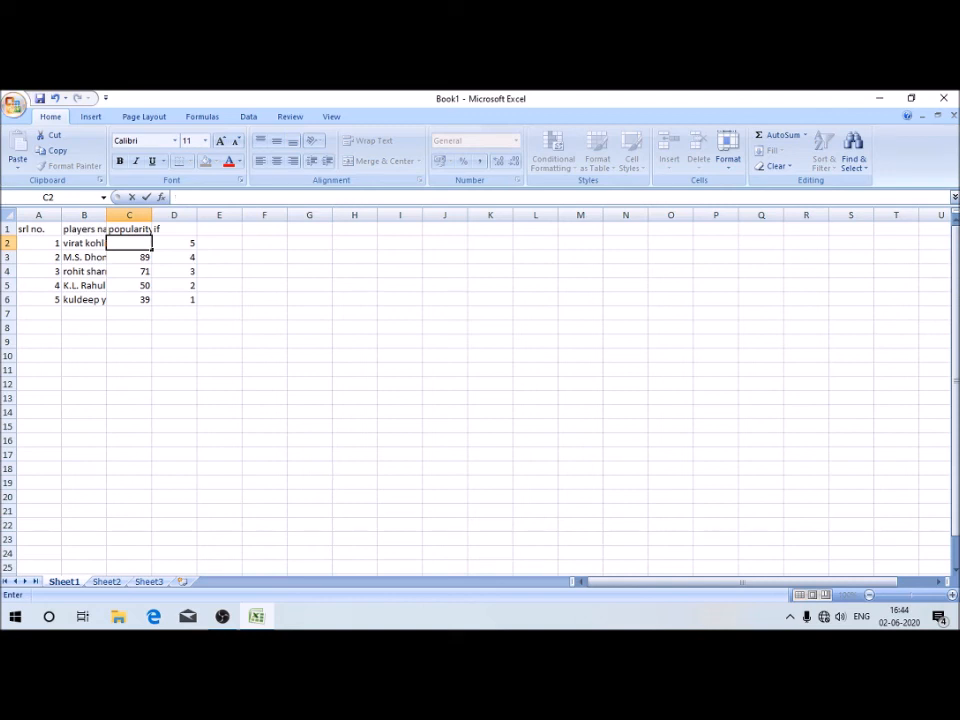
pyautogui.write('90')
pyautogui.press('Right')
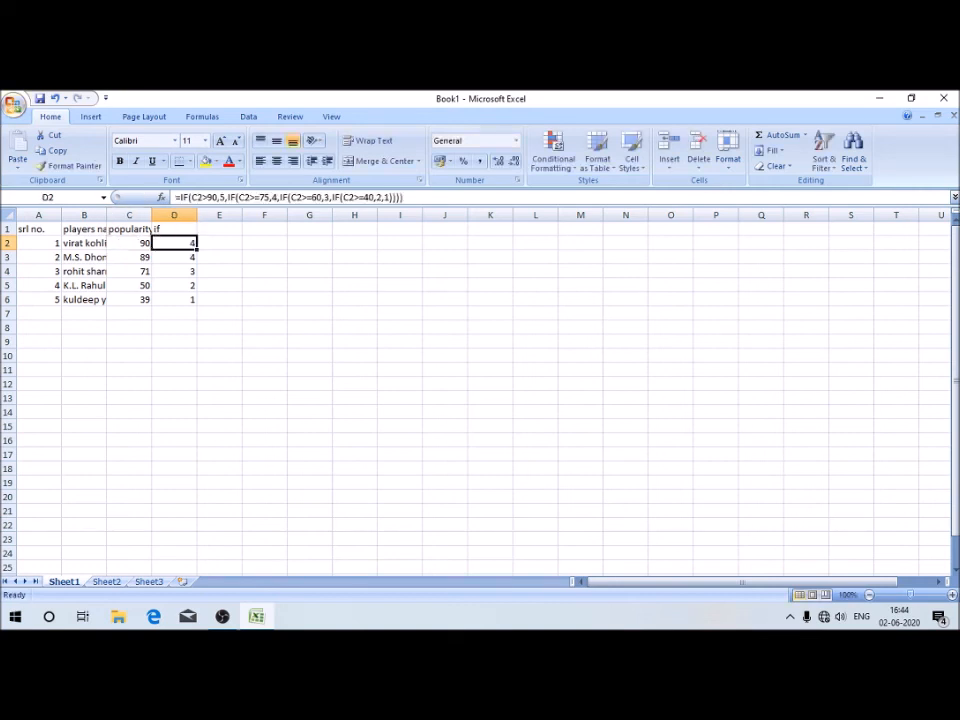
pyautogui.press('Up')
pyautogui.press('Down')
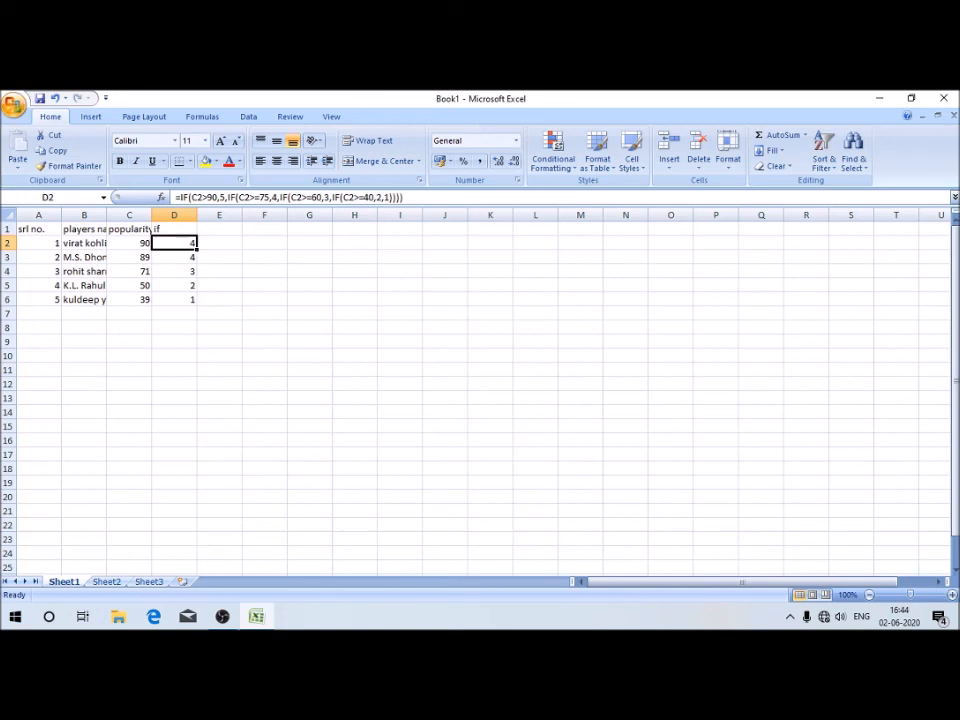
pyautogui.click(129, 243)
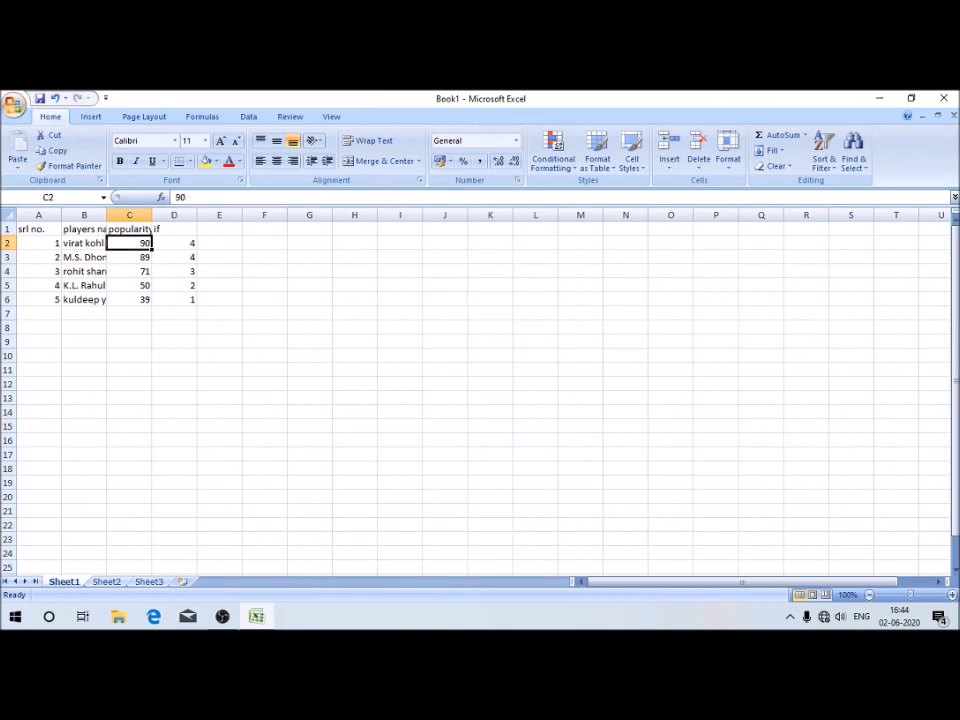
pyautogui.click(174, 243)
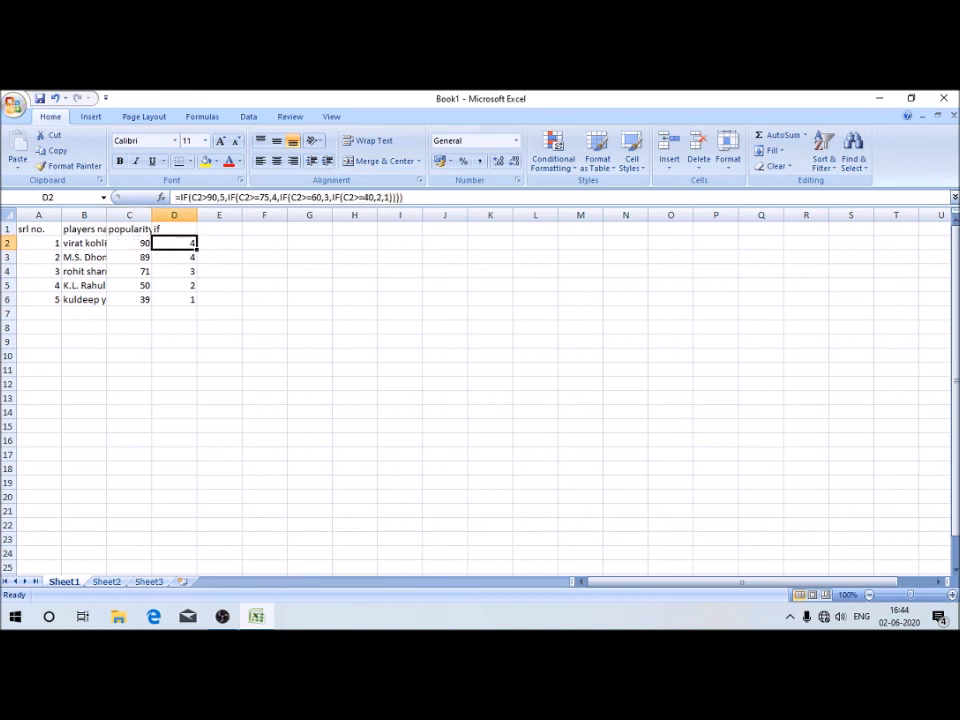
# Set the popularity in C2 to 75 to test the formula's second threshold against the rating in D2.
pyautogui.click(129, 243)
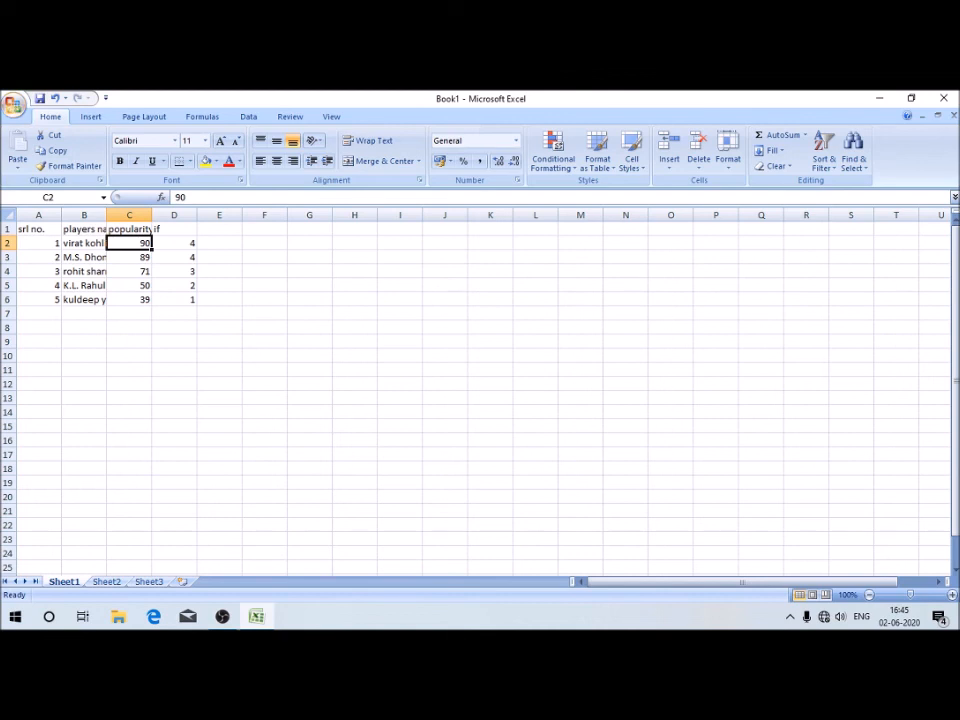
pyautogui.write('75')
pyautogui.press('Right')
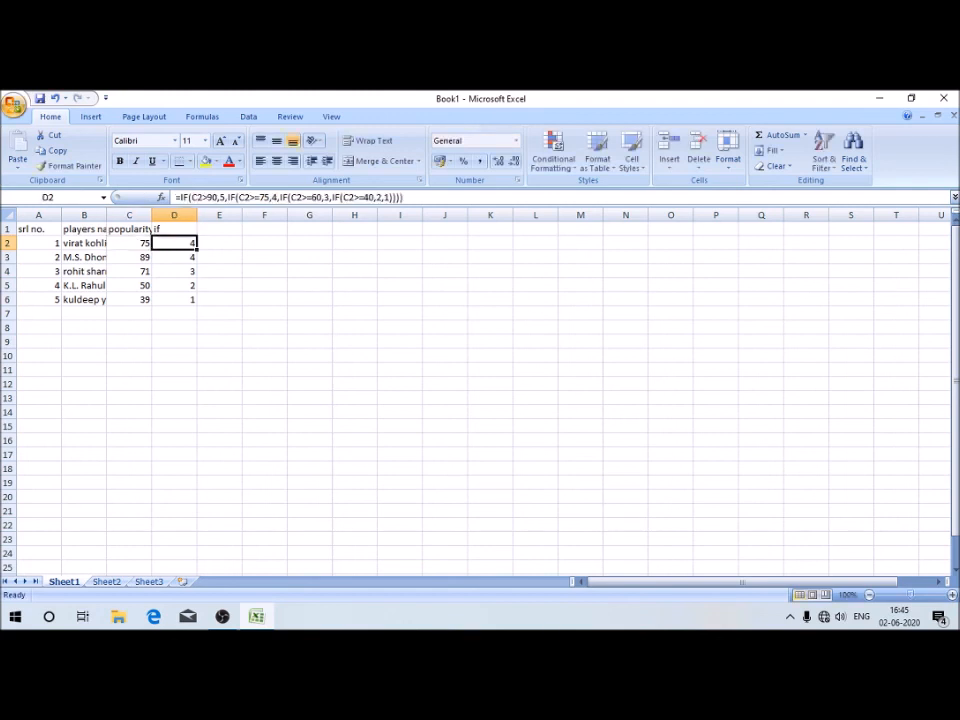
pyautogui.press('Left')
pyautogui.press('Right')
# Set the popularity in C2 to 74.9 to test a value just below the 75 threshold.
pyautogui.click(129, 243)
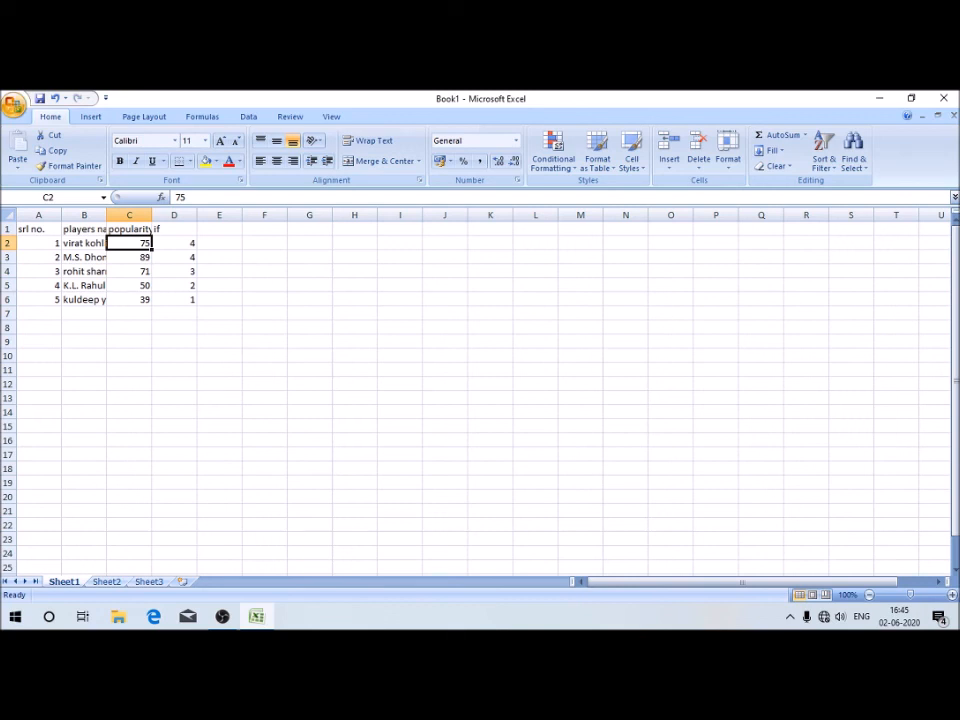
pyautogui.write('7')
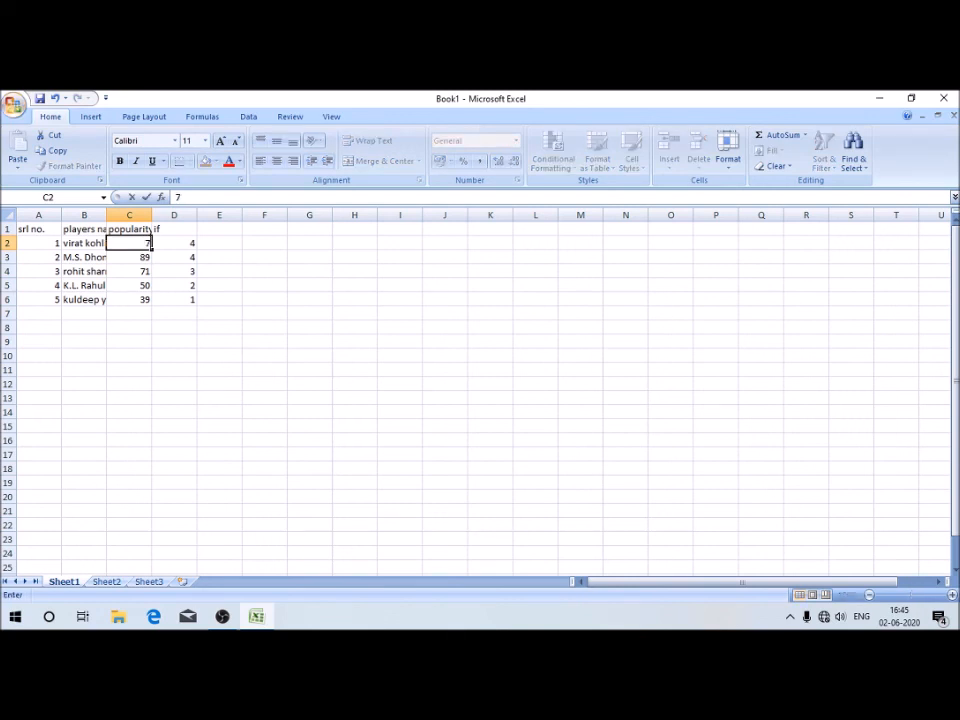
pyautogui.write('4.9')
pyautogui.press('Right')
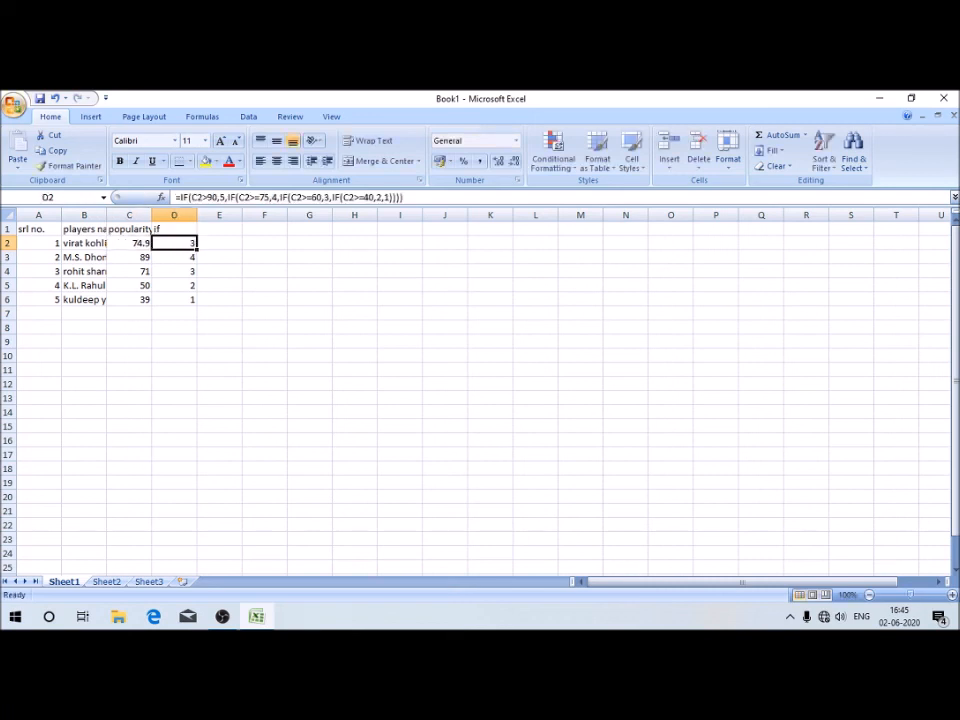